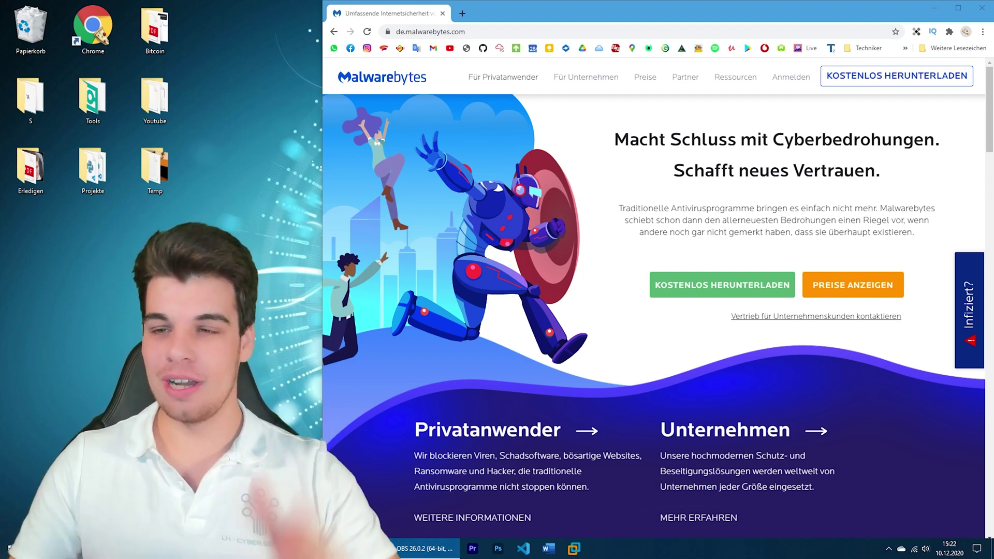
- Download the free Malwarebytes installer and save it as MBSetup.exe in the Downloads folder
{"action": "left_click", "coordinate": [720, 284]}
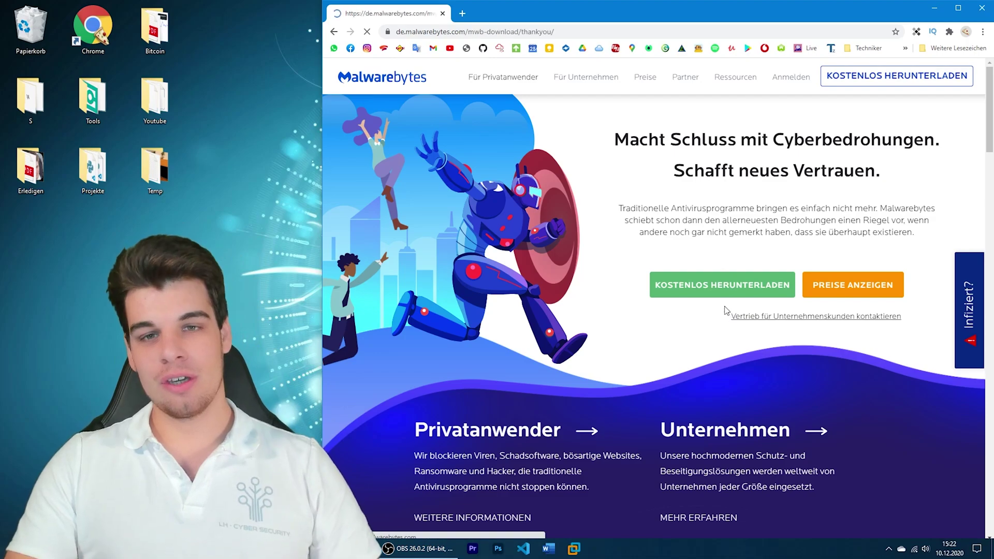
{"action": "left_click", "coordinate": [719, 284]}
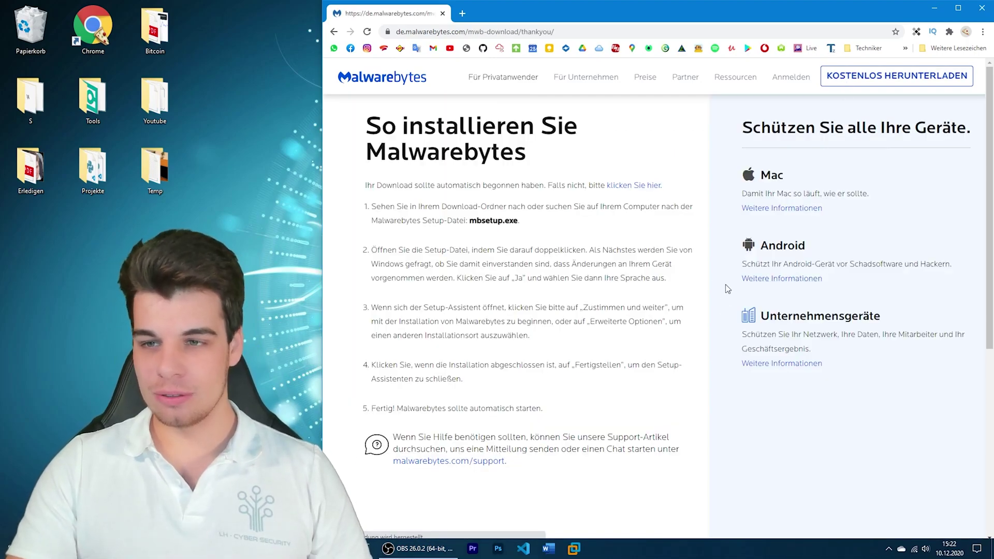
{"action": "scroll", "coordinate": [633, 359], "scroll_direction": "down", "scroll_amount": 5}
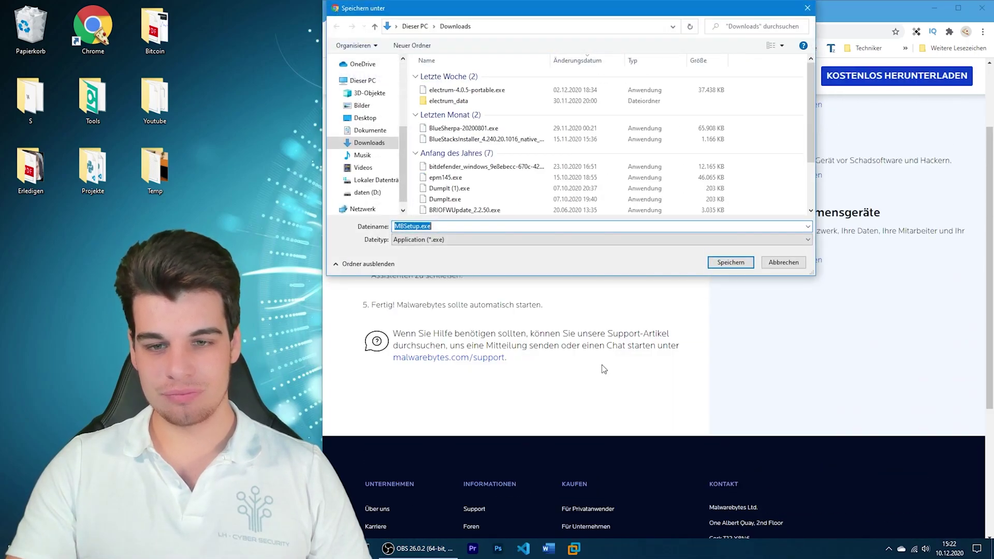
{"action": "left_click", "coordinate": [731, 262]}
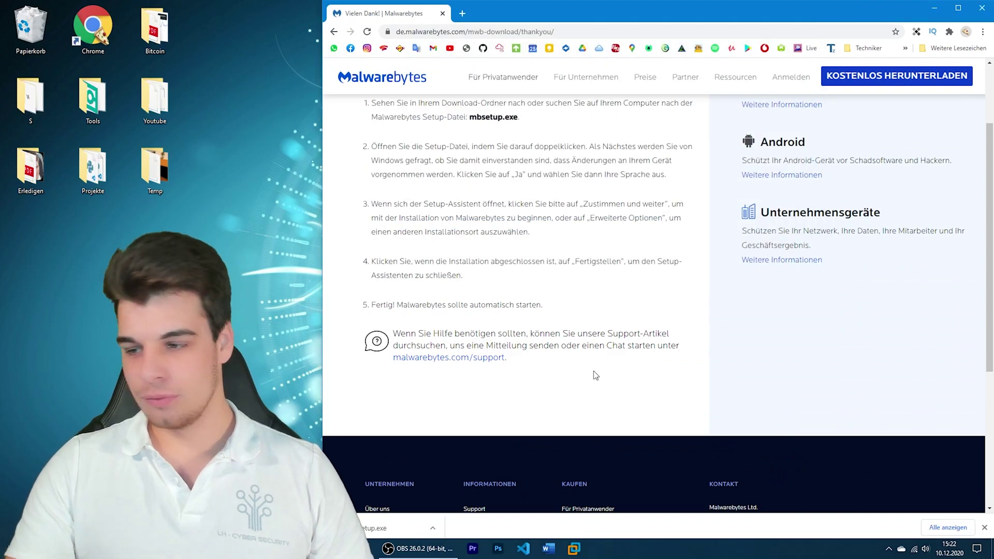
- Run the downloaded Malwarebytes installer and agree to continue despite a possible system restart
{"action": "left_click", "coordinate": [405, 521]}
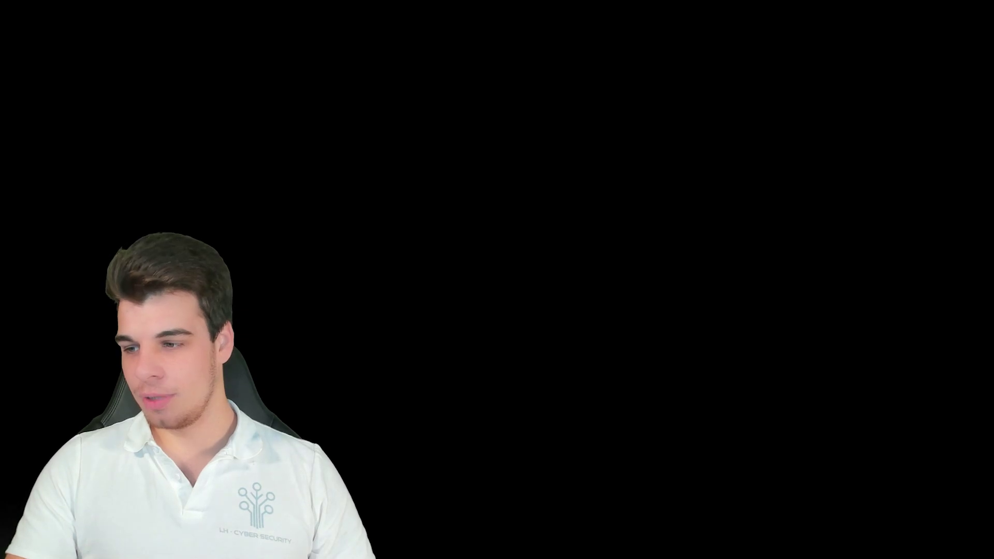
{"action": "left_click", "coordinate": [517, 319]}
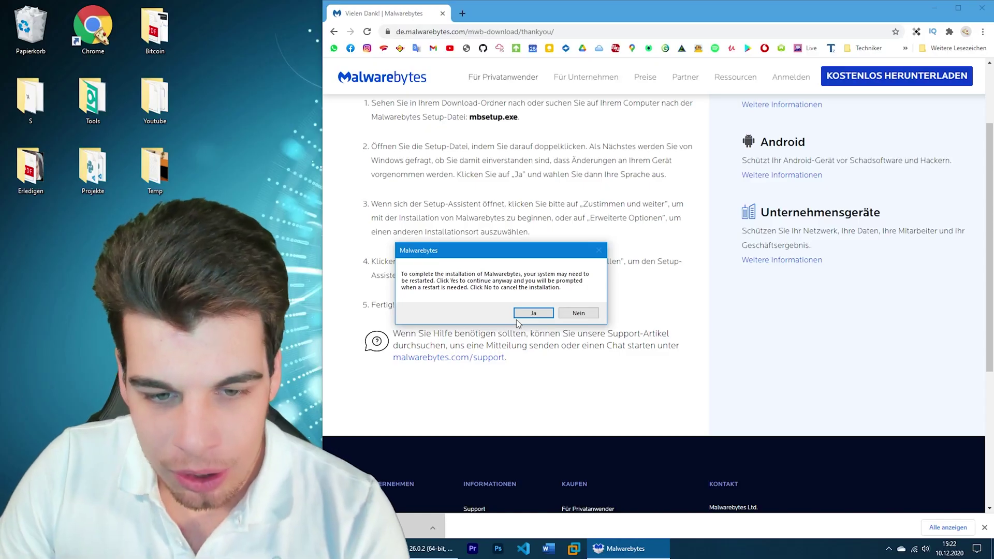
{"action": "left_click", "coordinate": [520, 315]}
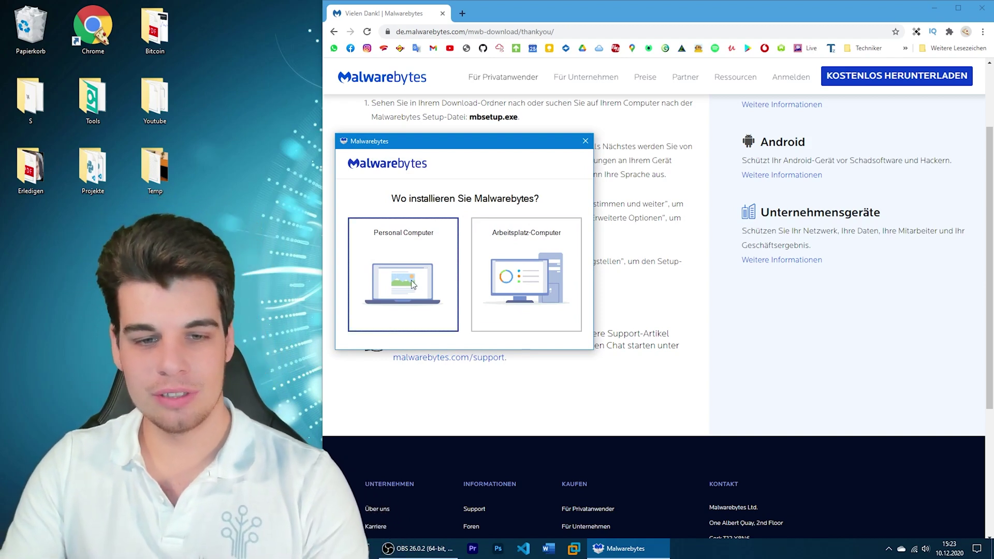
- Install Malwarebytes for a personal computer in German with a desktop shortcut, skipping the Browser Guard extension
{"action": "left_click", "coordinate": [429, 300]}
{"action": "left_click", "coordinate": [477, 282]}
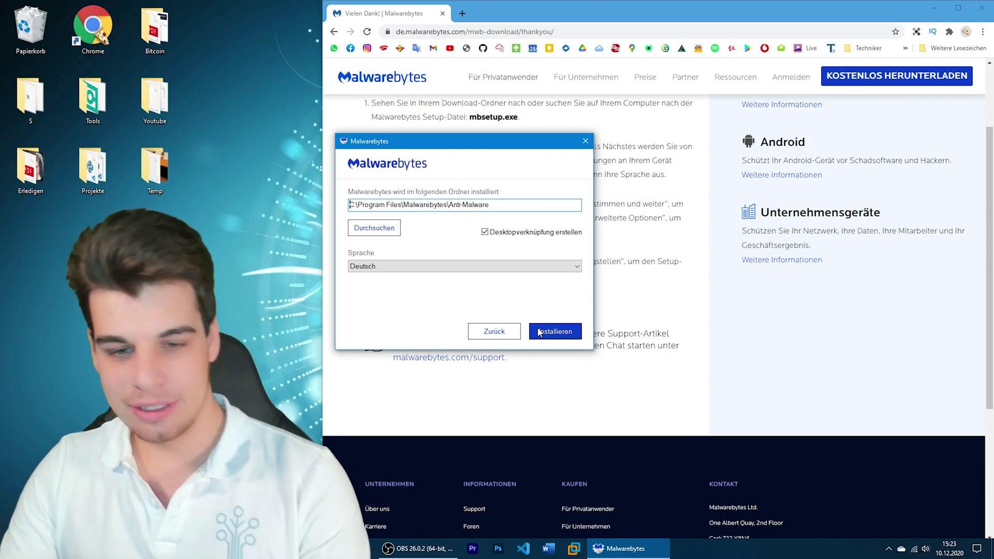
{"action": "left_click", "coordinate": [538, 332]}
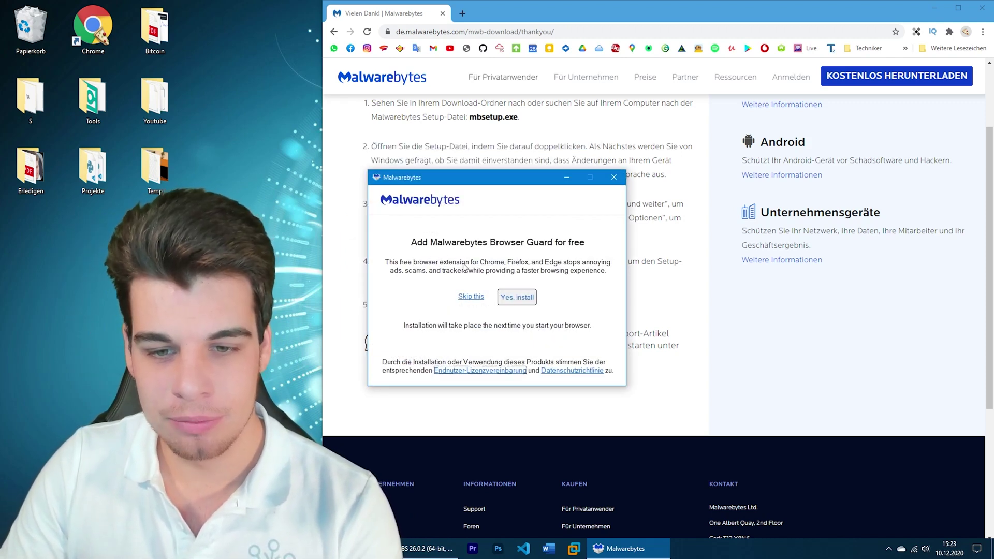
{"action": "left_click", "coordinate": [468, 296]}
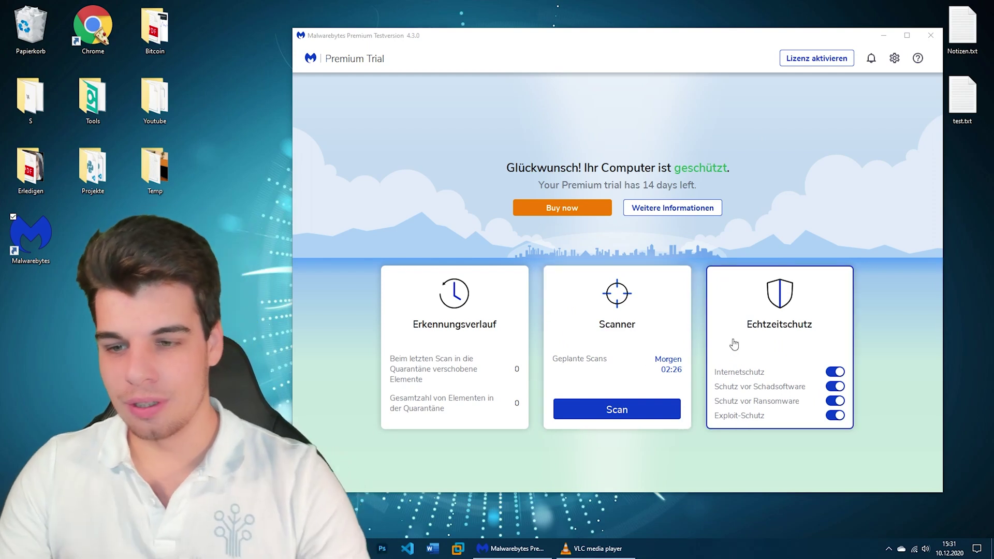
- Check for Malwarebytes application updates from the general settings and dismiss the update check dialog
{"action": "left_click", "coordinate": [895, 58]}
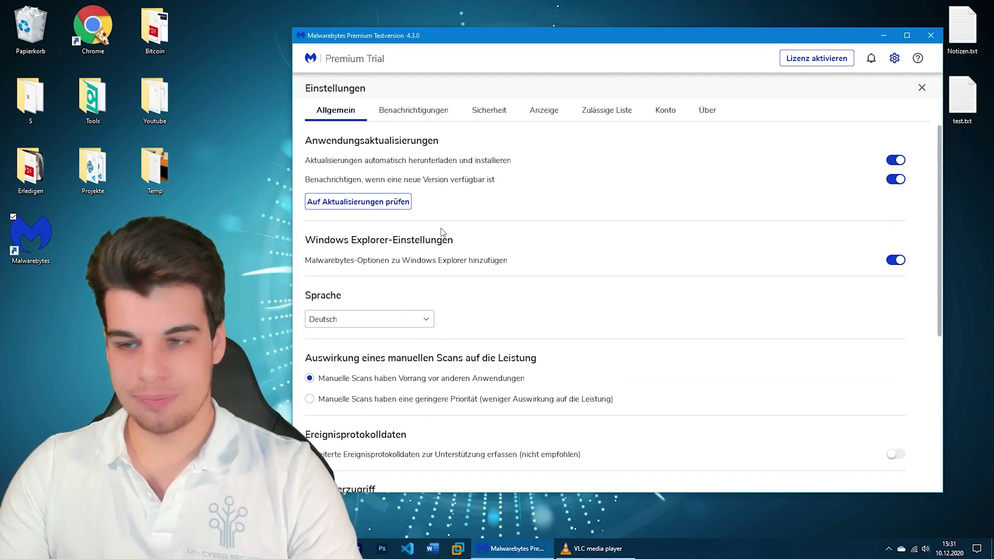
{"action": "left_click", "coordinate": [352, 203]}
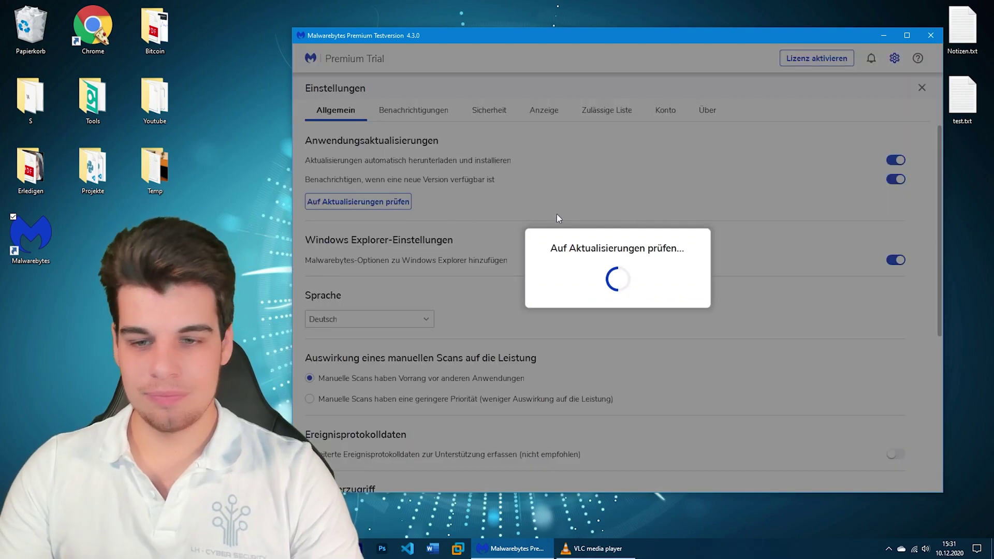
{"action": "left_click", "coordinate": [615, 301]}
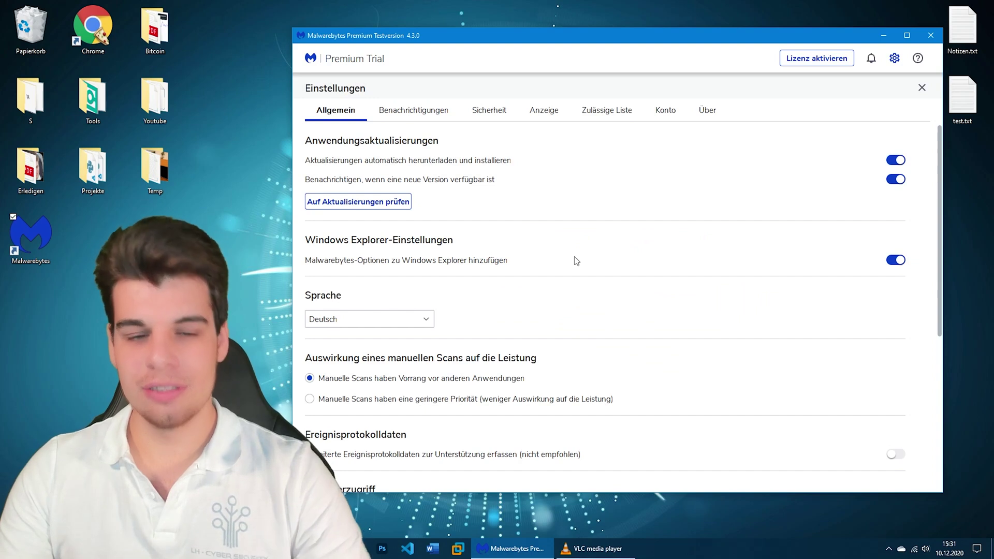
- Examine the general settings, from language and manual scan priority to event logs, user access, beta updates, usage statistics and proxy server
{"action": "scroll", "coordinate": [415, 218], "scroll_direction": "down", "scroll_amount": 2}
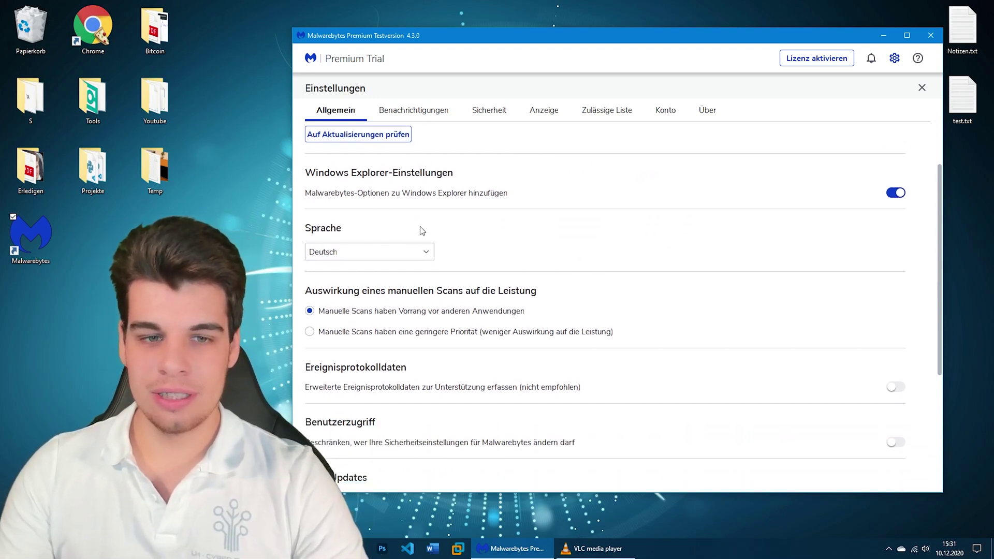
{"action": "scroll", "coordinate": [544, 238], "scroll_direction": "down", "scroll_amount": 2}
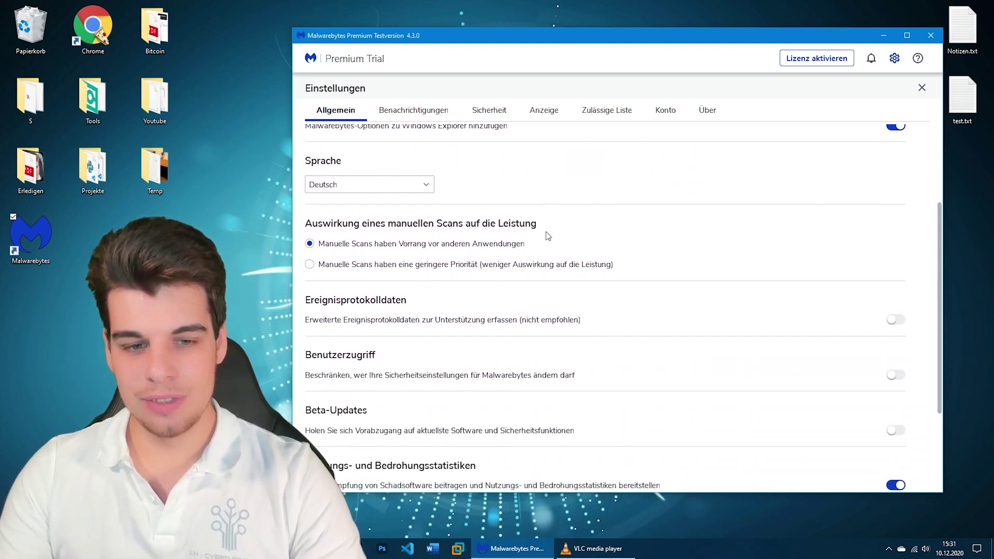
{"action": "scroll", "coordinate": [466, 275], "scroll_direction": "up", "scroll_amount": 2}
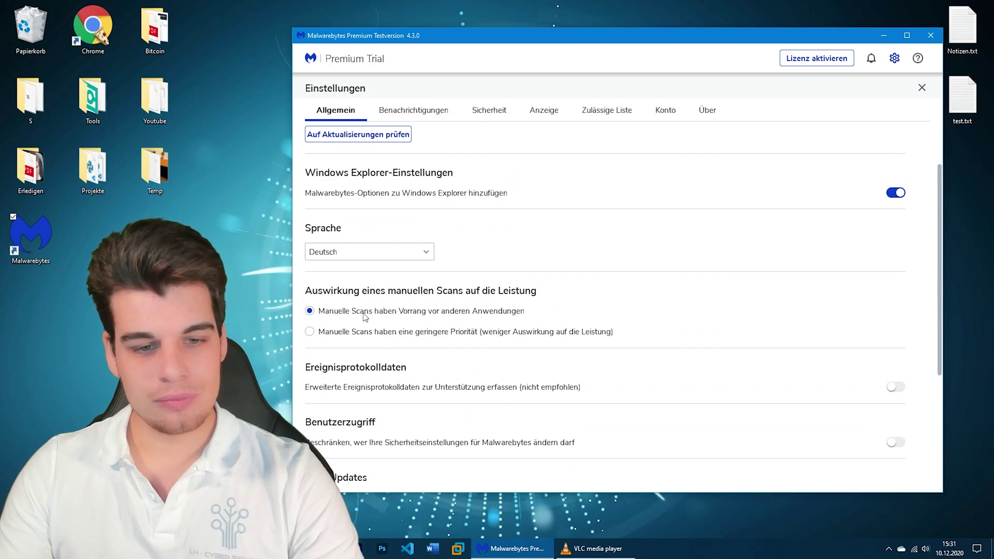
{"action": "scroll", "coordinate": [394, 295], "scroll_direction": "down", "scroll_amount": 2}
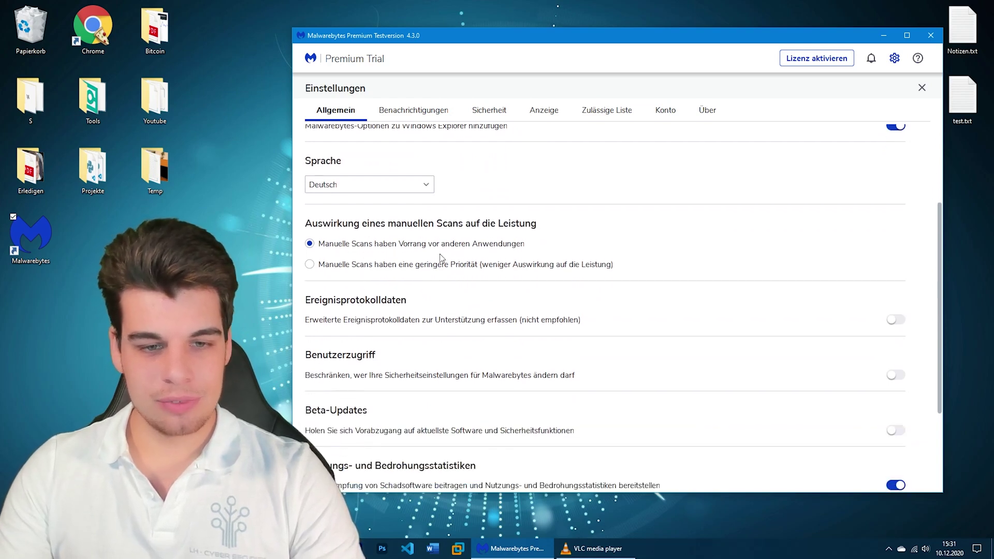
{"action": "scroll", "coordinate": [437, 254], "scroll_direction": "down", "scroll_amount": 2}
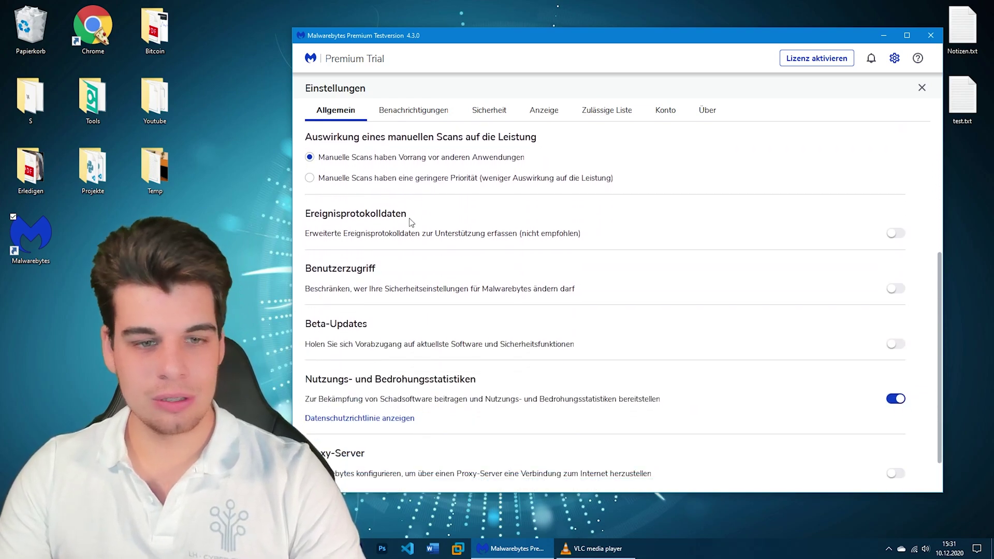
{"action": "scroll", "coordinate": [394, 212], "scroll_direction": "down", "scroll_amount": 2}
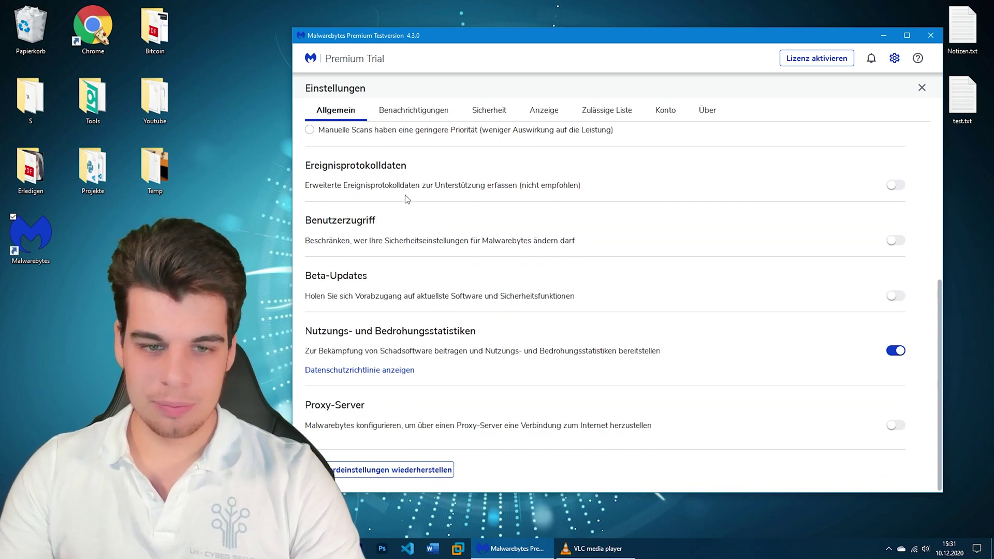
{"action": "scroll", "coordinate": [675, 218], "scroll_direction": "down", "scroll_amount": 1}
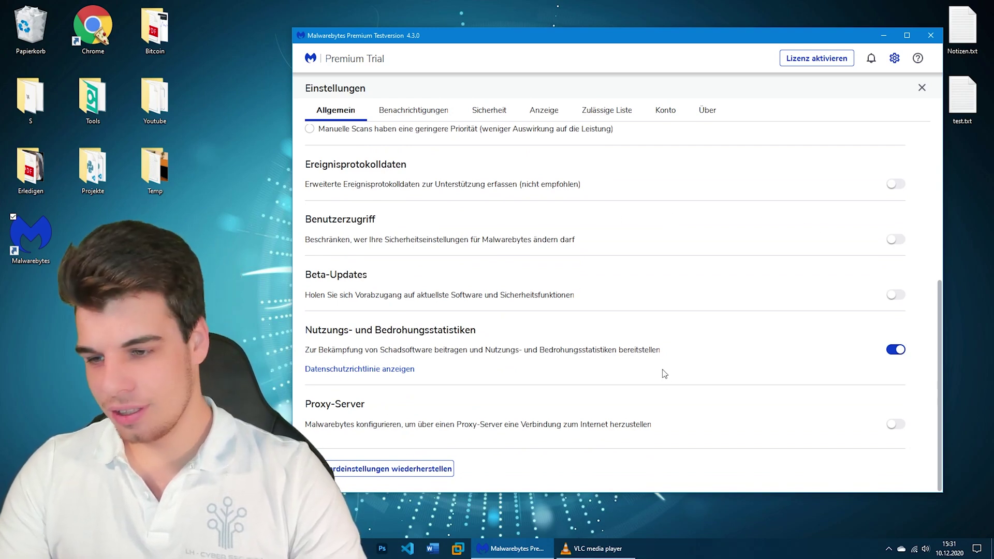
{"action": "scroll", "coordinate": [665, 374], "scroll_direction": "up", "scroll_amount": 8}
- Review the notification settings and the available closing delays, and open the security settings
{"action": "left_click", "coordinate": [426, 115]}
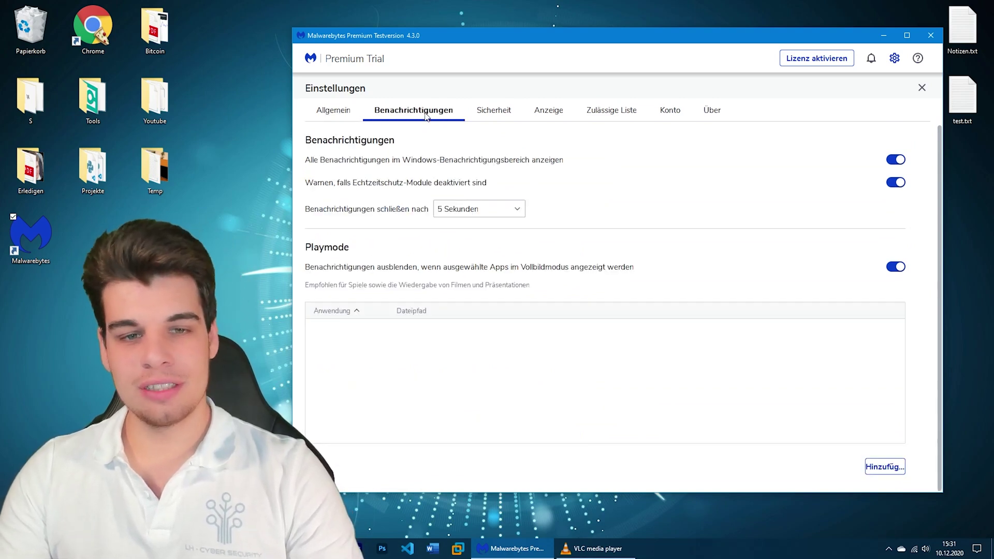
{"action": "left_click", "coordinate": [494, 209]}
{"action": "scroll", "coordinate": [501, 255], "scroll_direction": "down", "scroll_amount": 2}
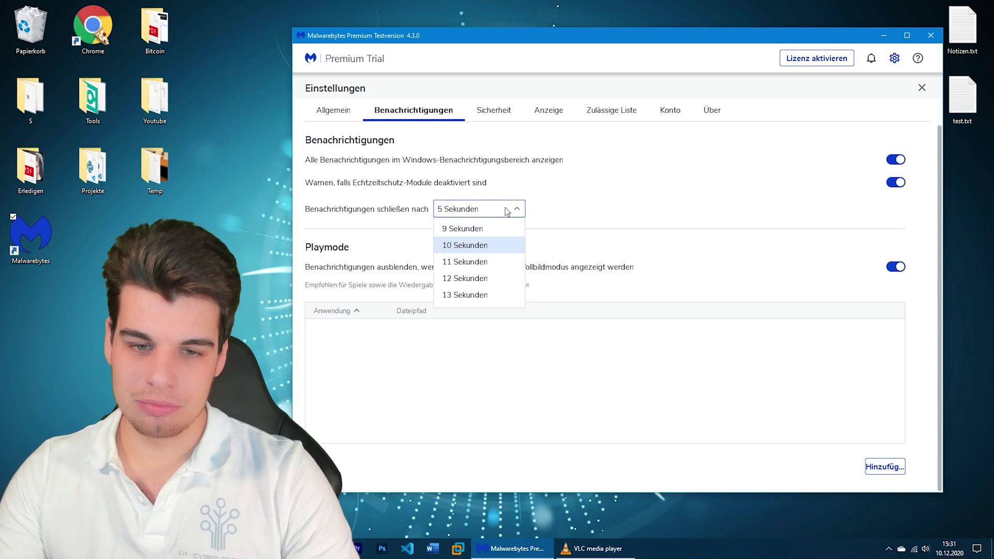
{"action": "left_click", "coordinate": [639, 242]}
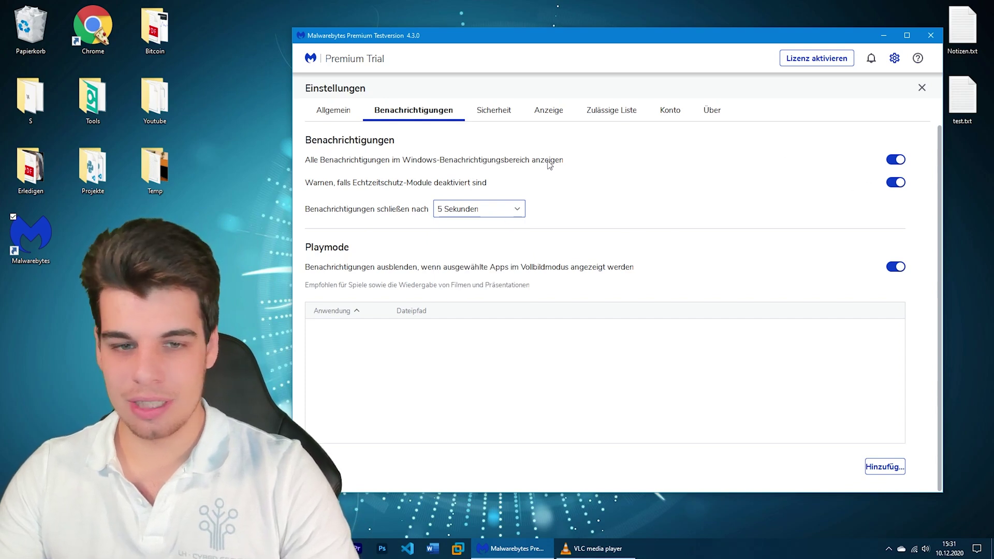
{"action": "left_click", "coordinate": [489, 111]}
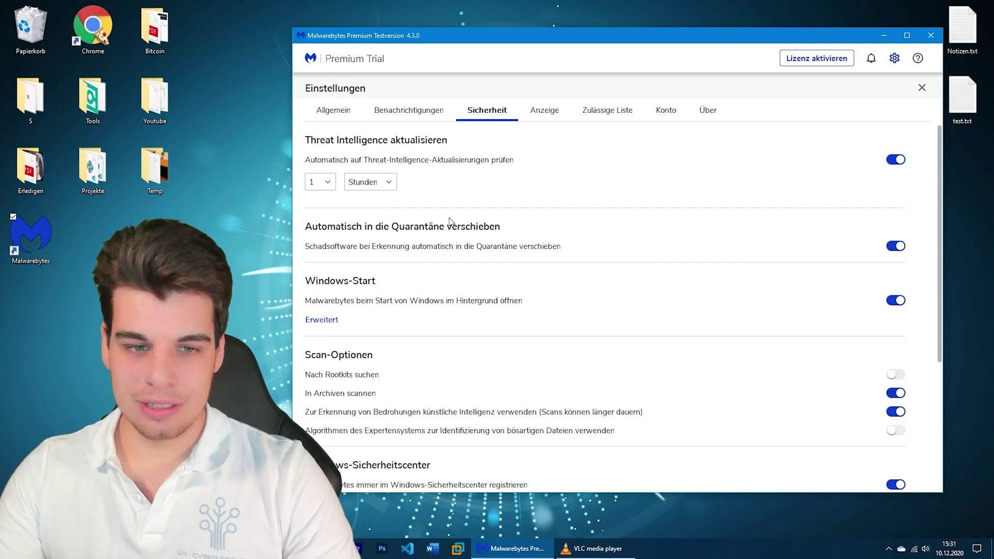
- Set the interval for automatic Threat Intelligence update checks to 6 hours
{"action": "left_click", "coordinate": [328, 182]}
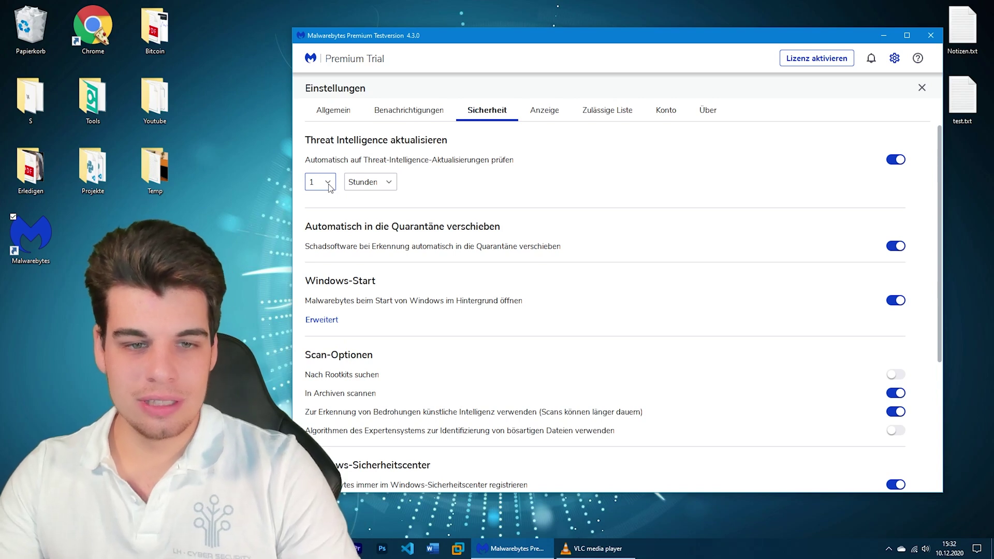
{"action": "left_click", "coordinate": [319, 184]}
{"action": "scroll", "coordinate": [320, 258], "scroll_direction": "down", "scroll_amount": 1}
{"action": "left_click", "coordinate": [317, 272]}
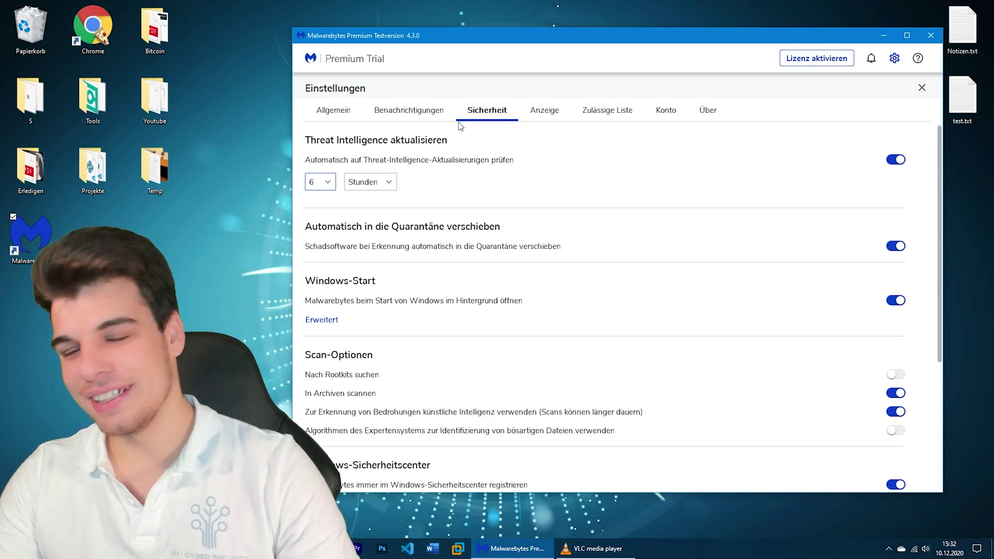
- Return the Threat Intelligence update check interval to 1 hour
{"action": "scroll", "coordinate": [405, 188], "scroll_direction": "down", "scroll_amount": 1}
{"action": "scroll", "coordinate": [404, 188], "scroll_direction": "up", "scroll_amount": 1}
{"action": "left_click", "coordinate": [331, 188]}
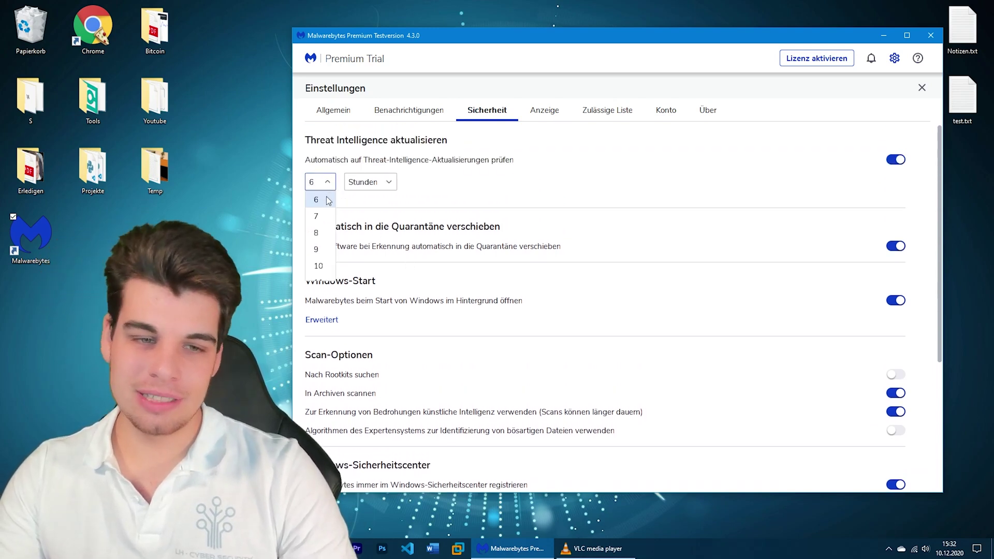
{"action": "scroll", "coordinate": [324, 206], "scroll_direction": "up", "scroll_amount": 3}
{"action": "left_click", "coordinate": [324, 206]}
- Try a Threat Intelligence check interval of 15 minutes, and switch the unit back to hours
{"action": "left_click", "coordinate": [388, 178]}
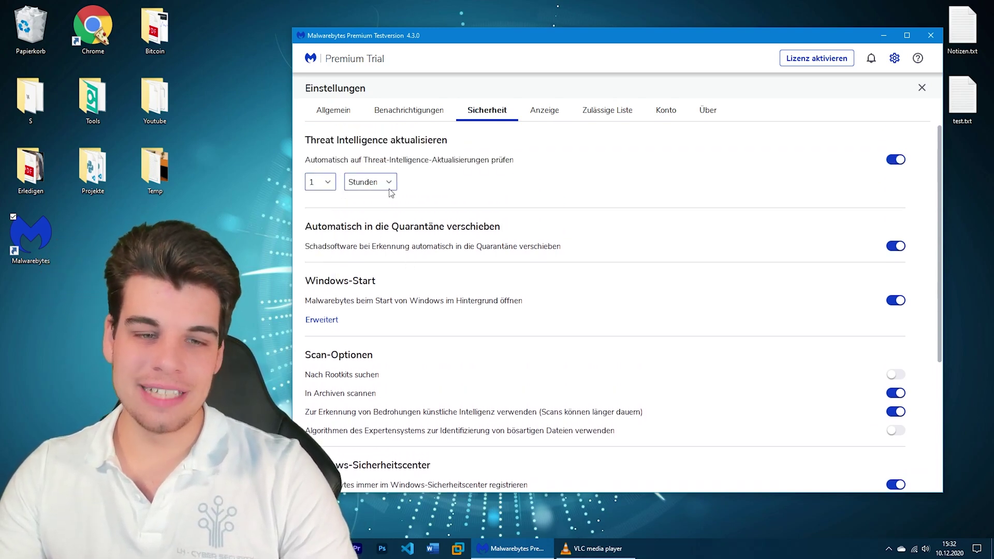
{"action": "left_click", "coordinate": [384, 201]}
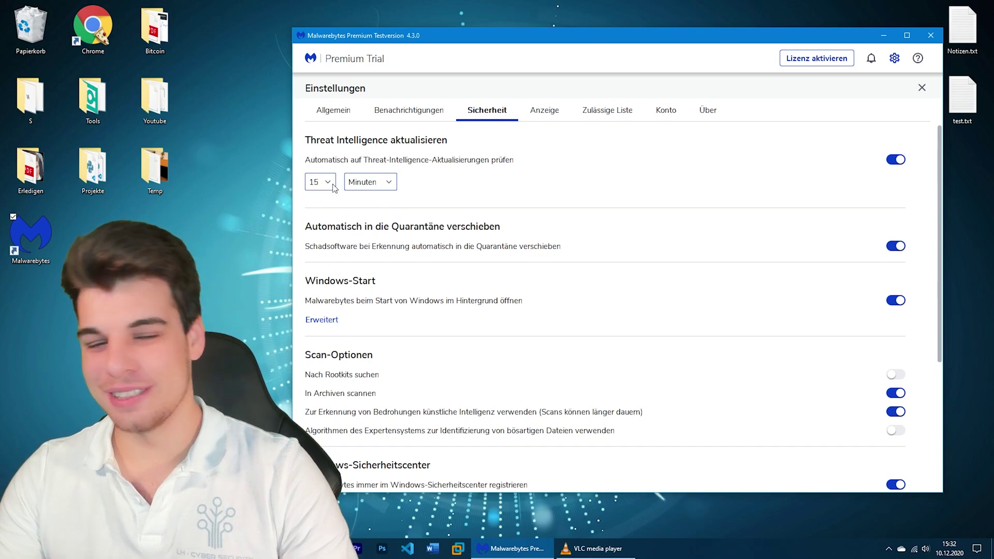
{"action": "left_click", "coordinate": [362, 215]}
- Review the quarantine and Windows start options in the security settings, and check the hidden background programs in the system tray
{"action": "scroll", "coordinate": [455, 195], "scroll_direction": "down", "scroll_amount": 2}
{"action": "scroll", "coordinate": [454, 195], "scroll_direction": "up", "scroll_amount": 1}
{"action": "scroll", "coordinate": [455, 195], "scroll_direction": "up", "scroll_amount": 1}
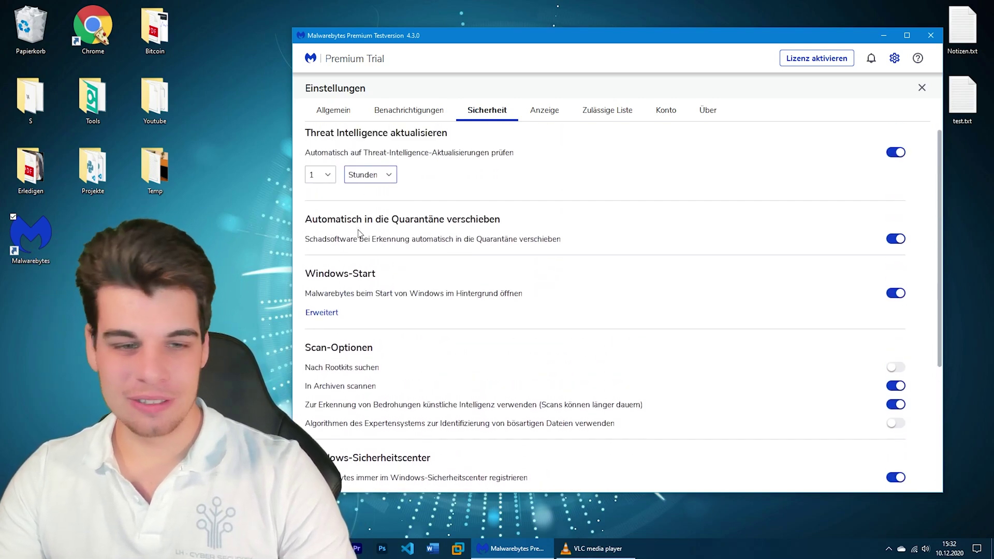
{"action": "scroll", "coordinate": [392, 233], "scroll_direction": "down", "scroll_amount": 4}
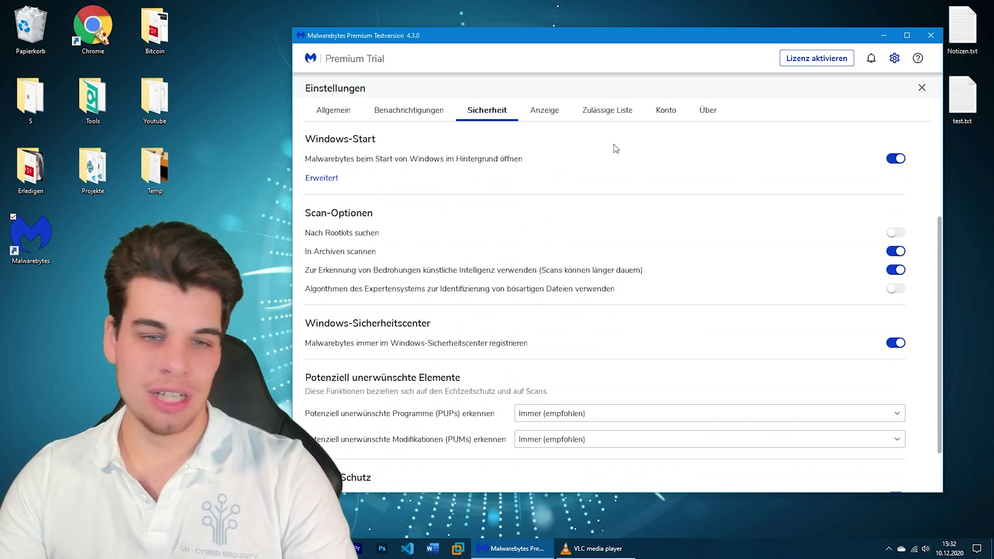
{"action": "scroll", "coordinate": [484, 165], "scroll_direction": "down", "scroll_amount": 1}
{"action": "scroll", "coordinate": [414, 186], "scroll_direction": "up", "scroll_amount": 1}
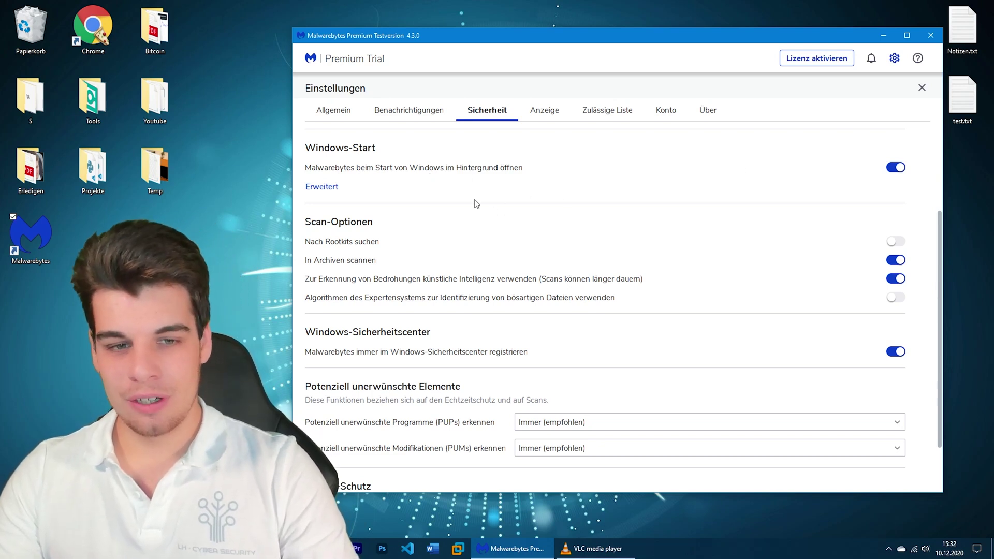
{"action": "left_click", "coordinate": [889, 549]}
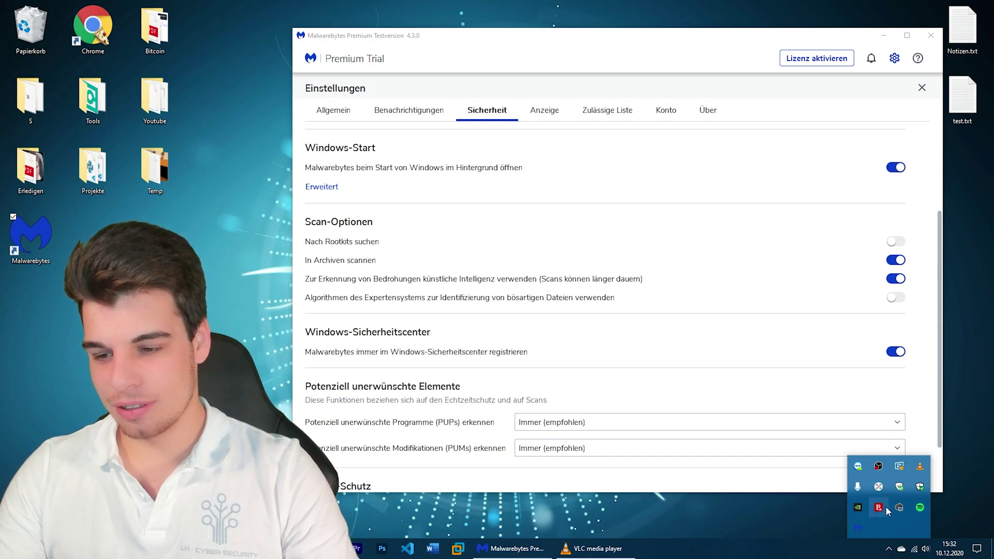
{"action": "left_click", "coordinate": [585, 211]}
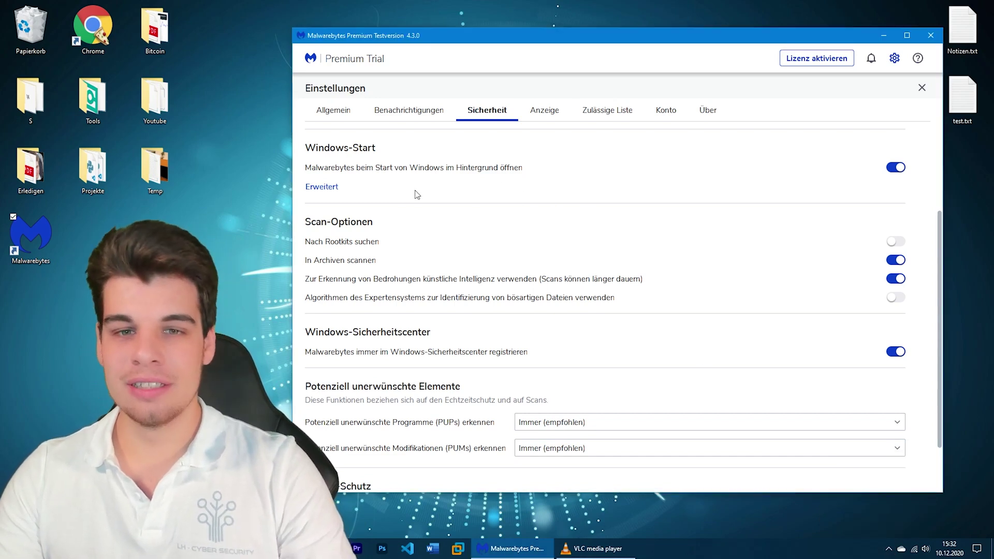
- Turn on rootkit scanning and the expert system algorithms in the scan options, and view the detection choices for potentially unwanted programs
{"action": "scroll", "coordinate": [437, 185], "scroll_direction": "down", "scroll_amount": 1}
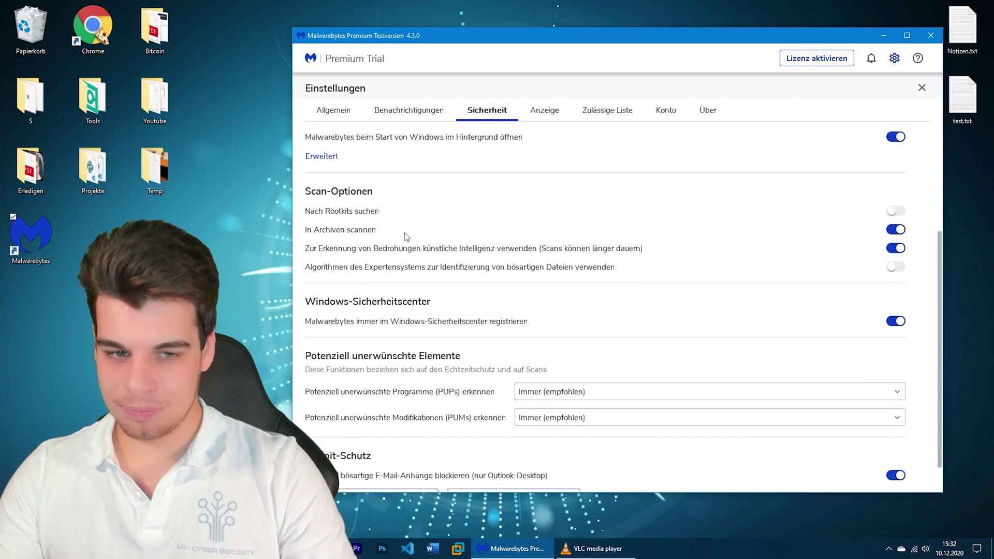
{"action": "scroll", "coordinate": [622, 246], "scroll_direction": "up", "scroll_amount": 1}
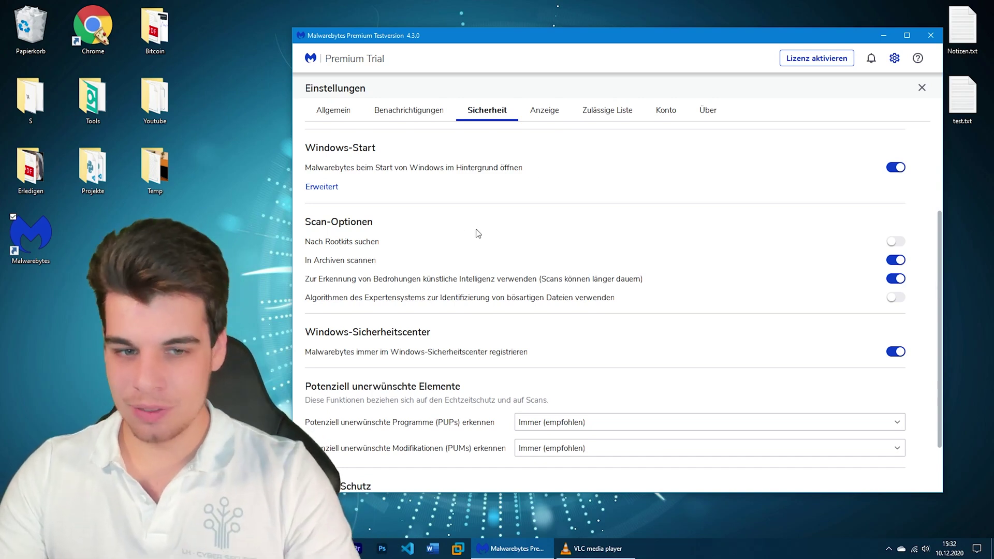
{"action": "scroll", "coordinate": [475, 231], "scroll_direction": "down", "scroll_amount": 2}
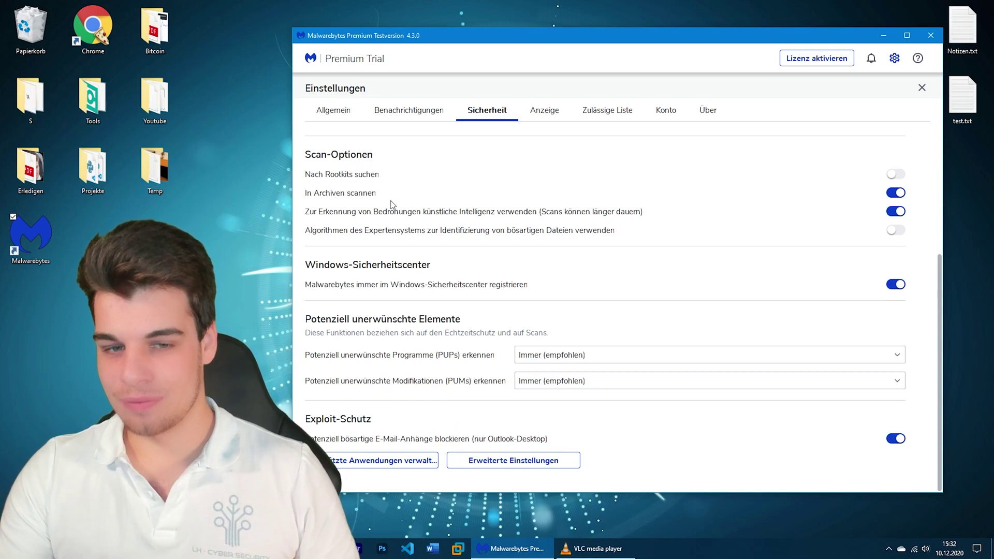
{"action": "left_click", "coordinate": [893, 176]}
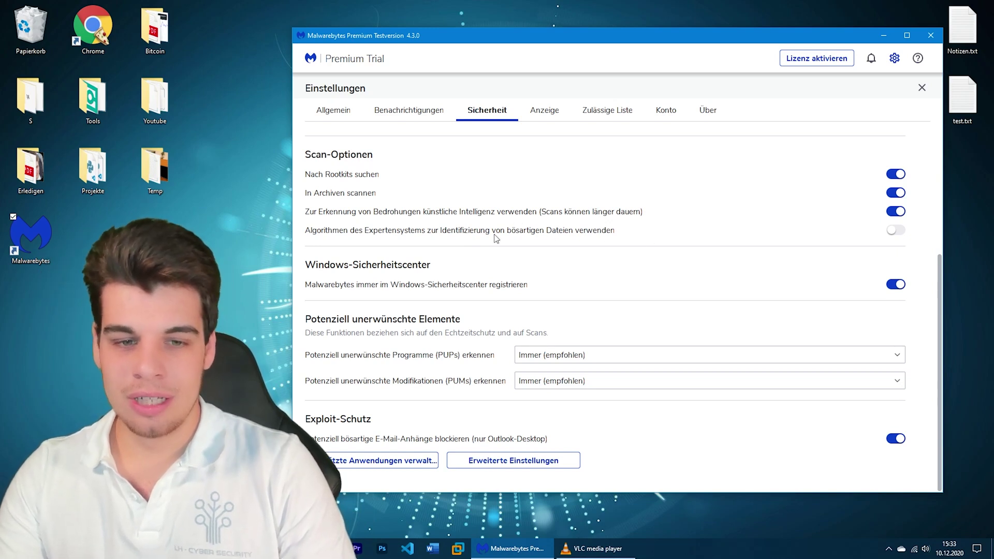
{"action": "left_click", "coordinate": [866, 230]}
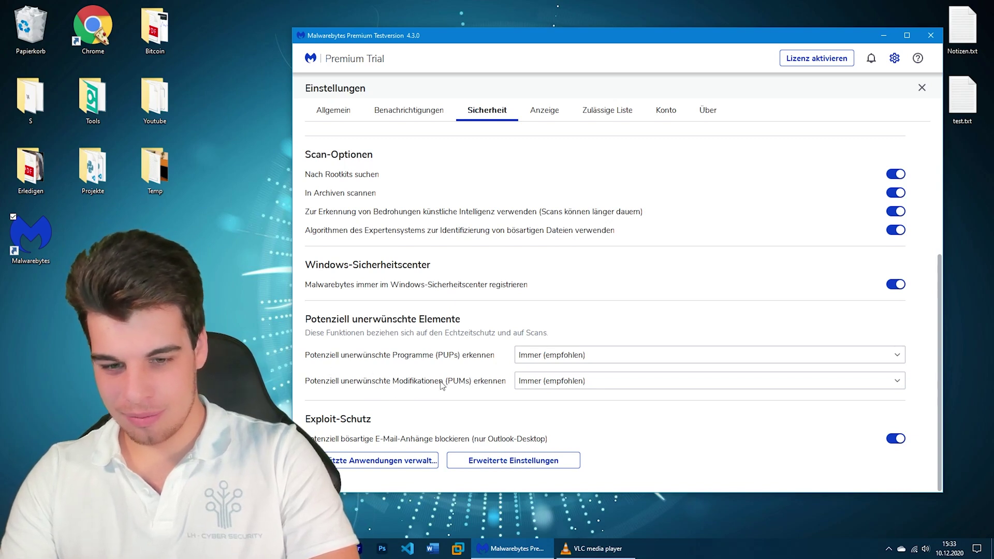
{"action": "left_click", "coordinate": [566, 359]}
{"action": "left_click", "coordinate": [566, 359]}
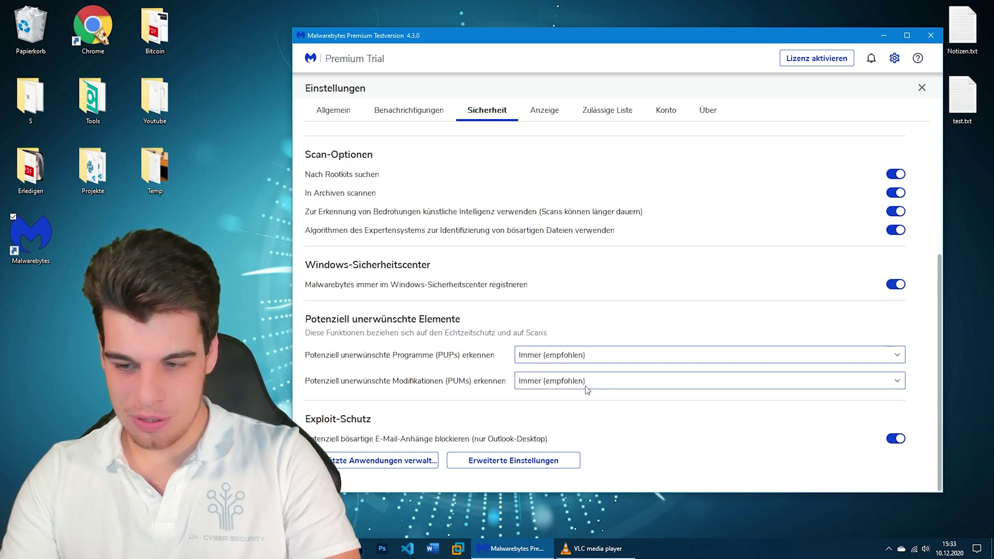
- Change the display design to Dunkel and the background to Datennetz
{"action": "left_click", "coordinate": [545, 112]}
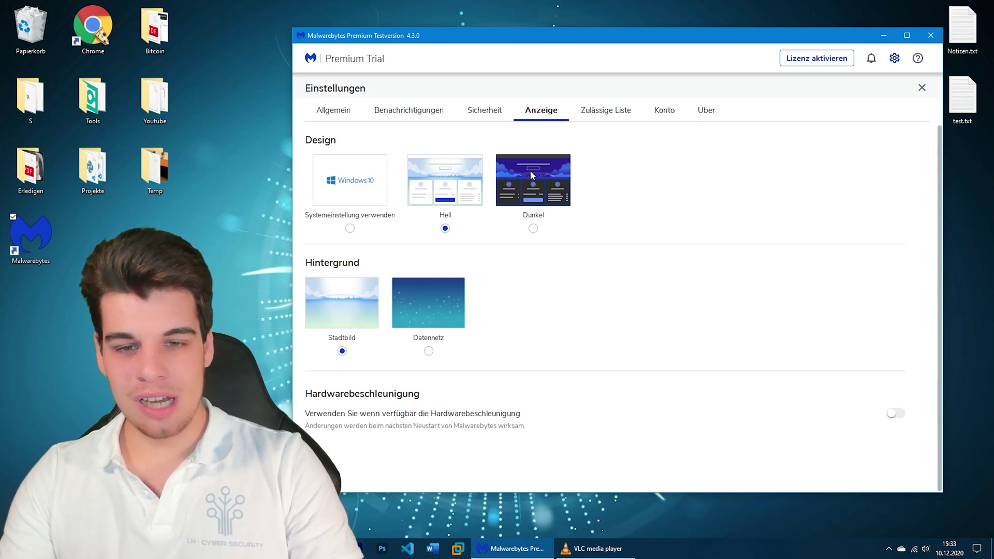
{"action": "left_click", "coordinate": [533, 229]}
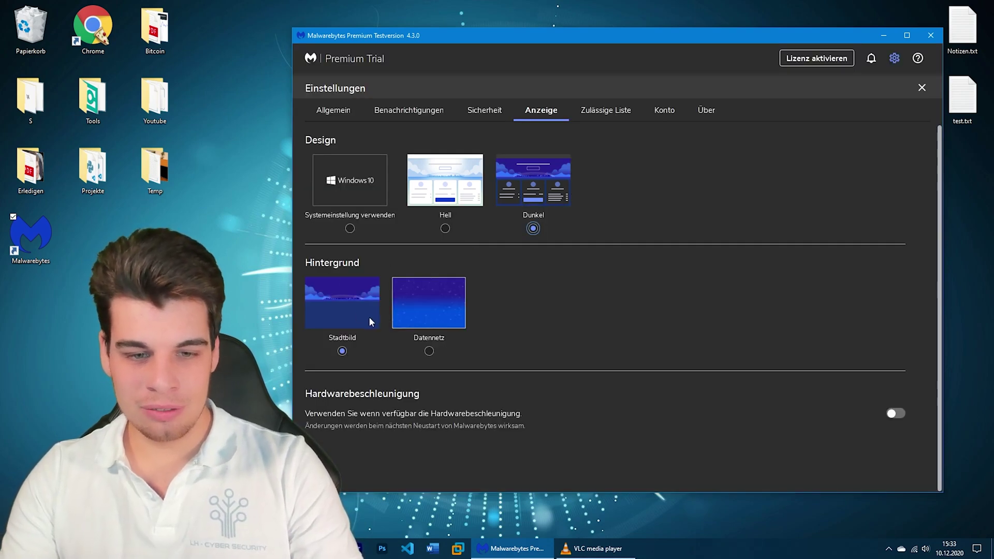
{"action": "left_click", "coordinate": [429, 352]}
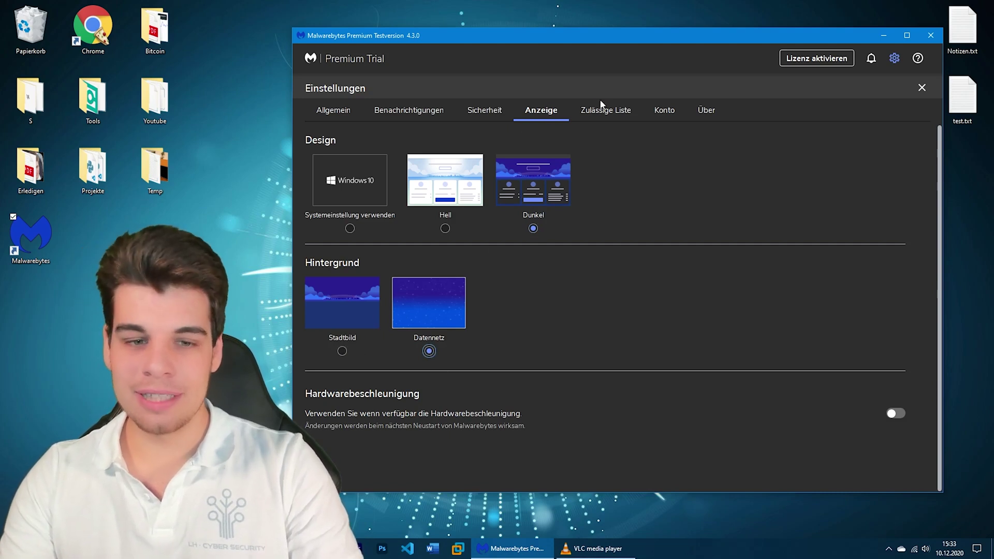
- Open the allow list and review which kinds of items can be added, without adding any
{"action": "left_click", "coordinate": [599, 119]}
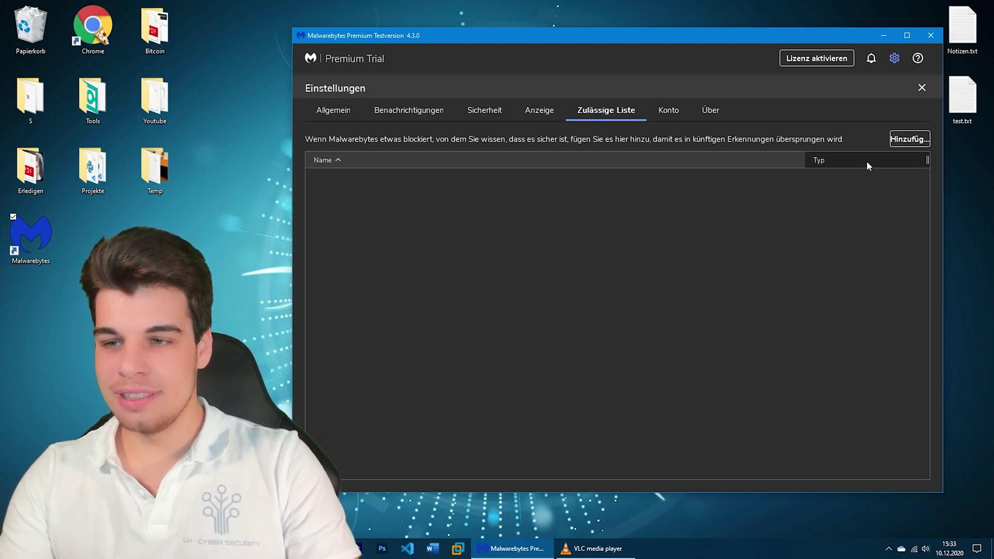
{"action": "left_click", "coordinate": [913, 140]}
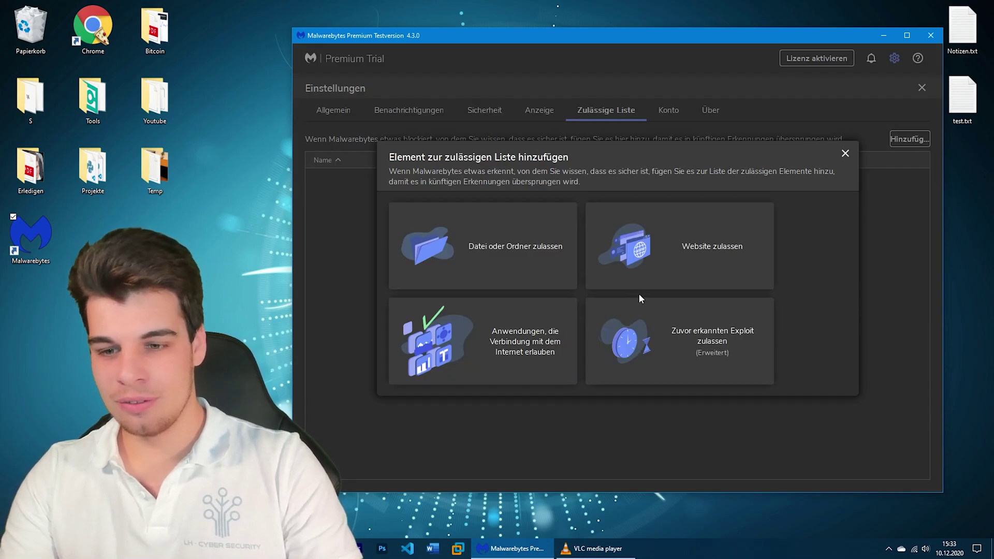
{"action": "left_click", "coordinate": [845, 152]}
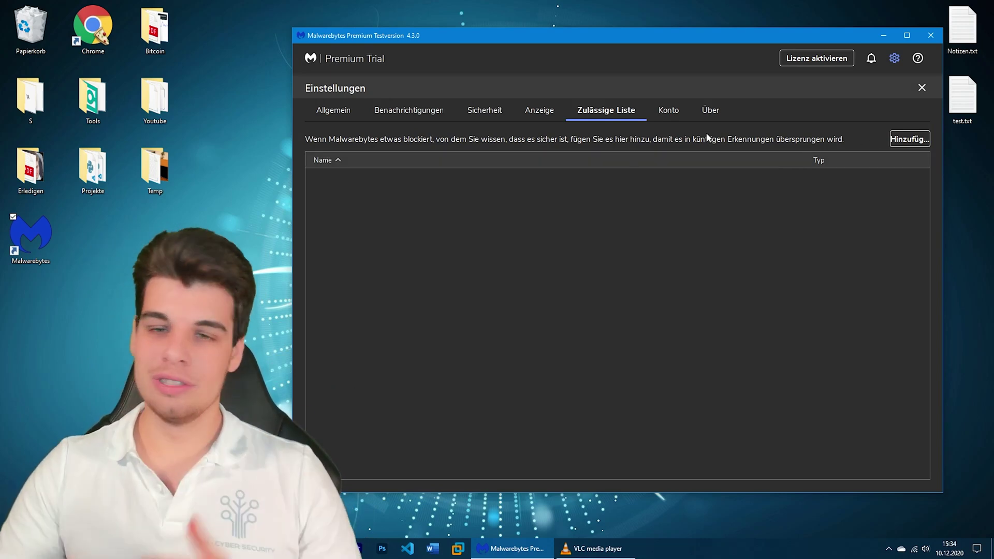
- View the account details and the upgrade prices for Malwarebytes Premium, and close the offer
{"action": "left_click", "coordinate": [676, 109]}
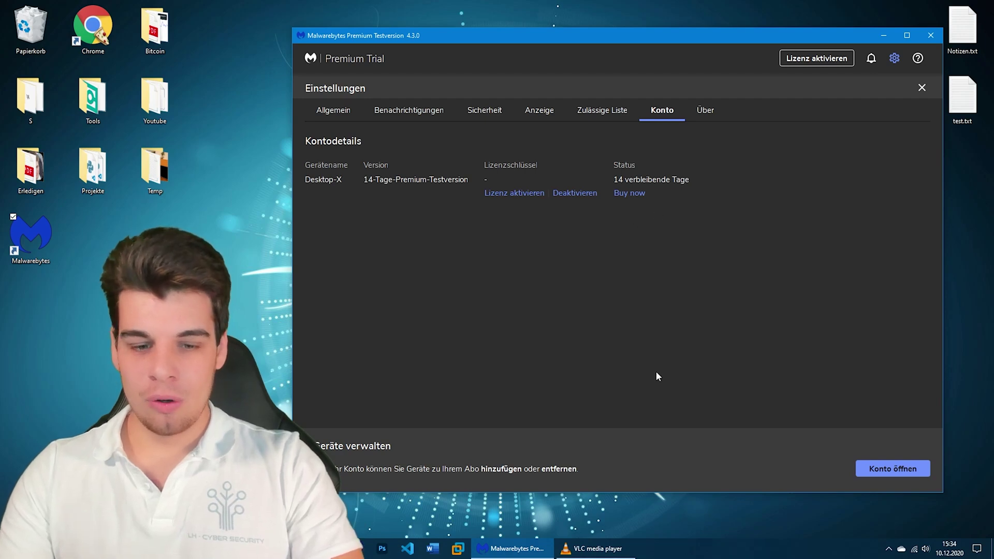
{"action": "left_click", "coordinate": [631, 195]}
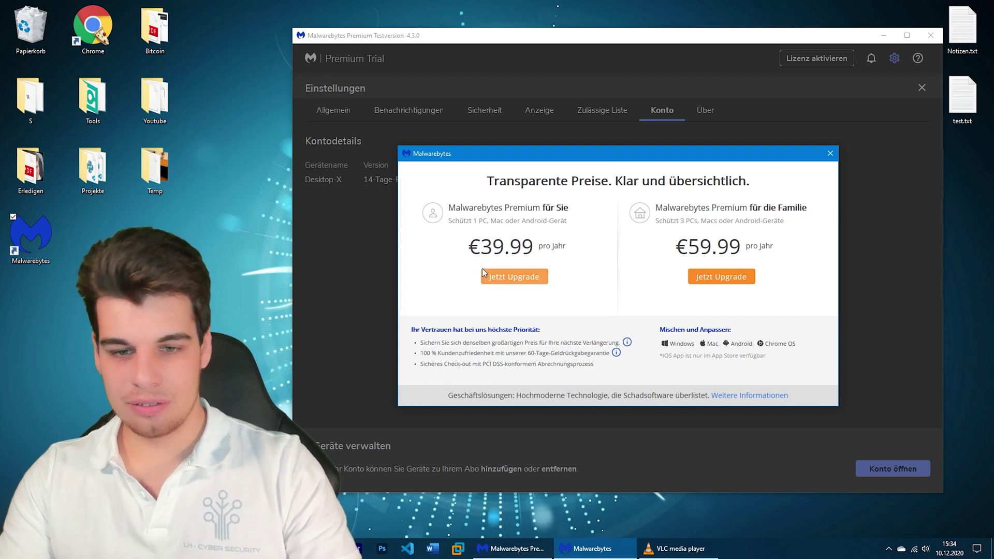
{"action": "left_click", "coordinate": [830, 153]}
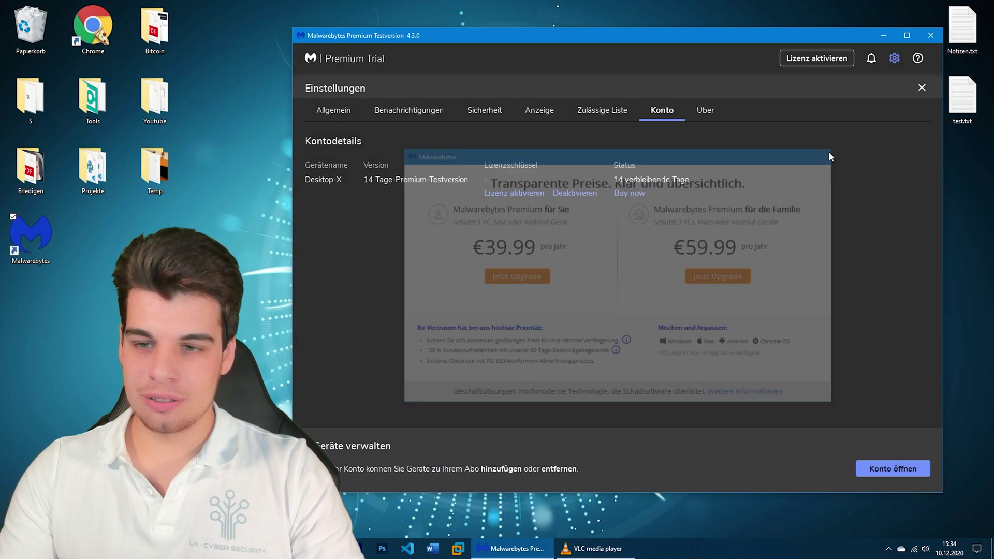
- View the version information and check for program updates
{"action": "left_click", "coordinate": [703, 112]}
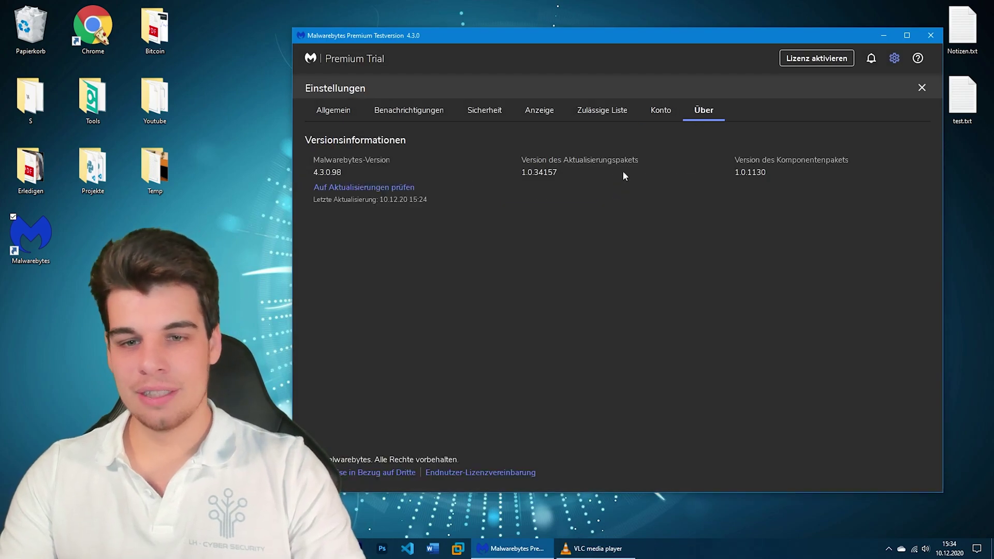
{"action": "left_click", "coordinate": [356, 191]}
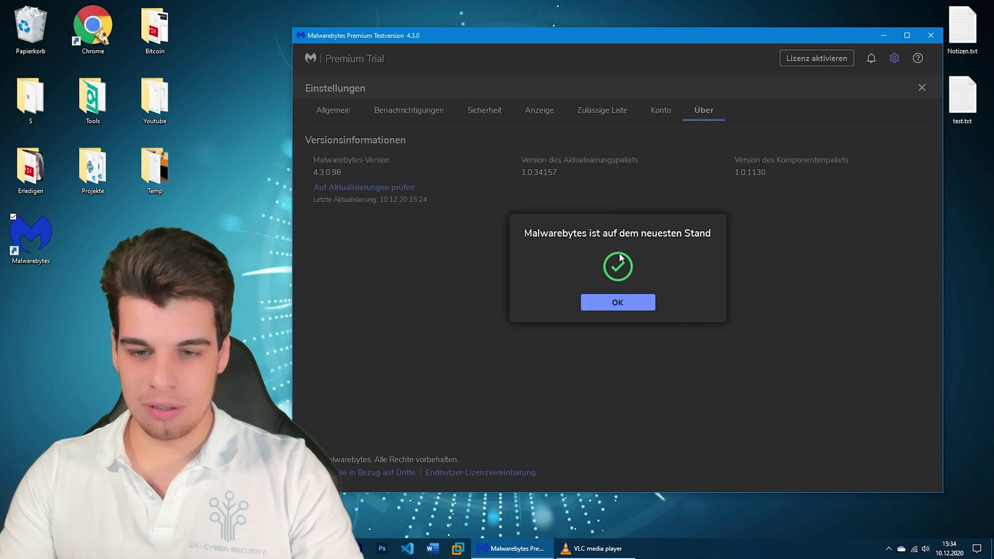
{"action": "left_click", "coordinate": [620, 301]}
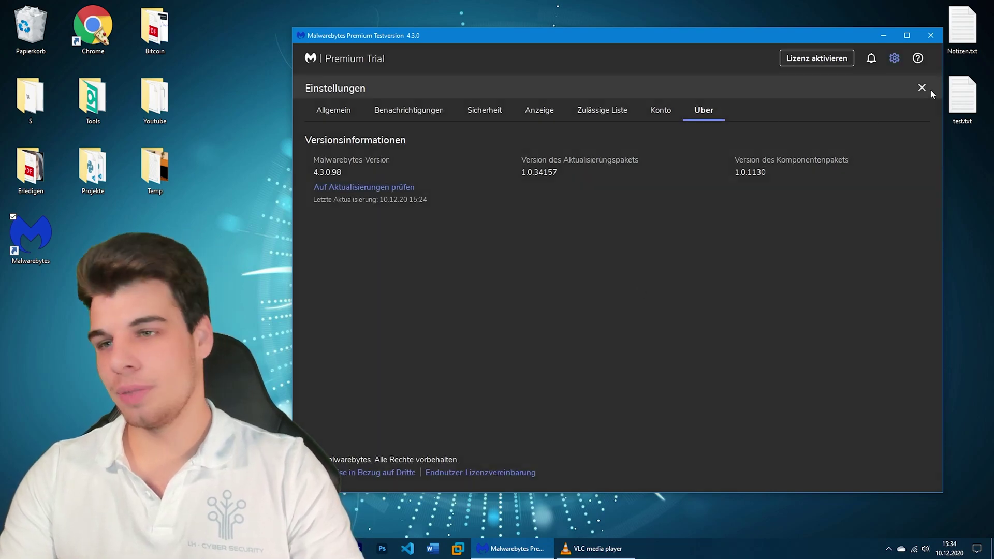
- Look through the general, notification, security, allow list and version settings once more, and close the settings
{"action": "left_click", "coordinate": [333, 110]}
{"action": "scroll", "coordinate": [648, 247], "scroll_direction": "down", "scroll_amount": 6}
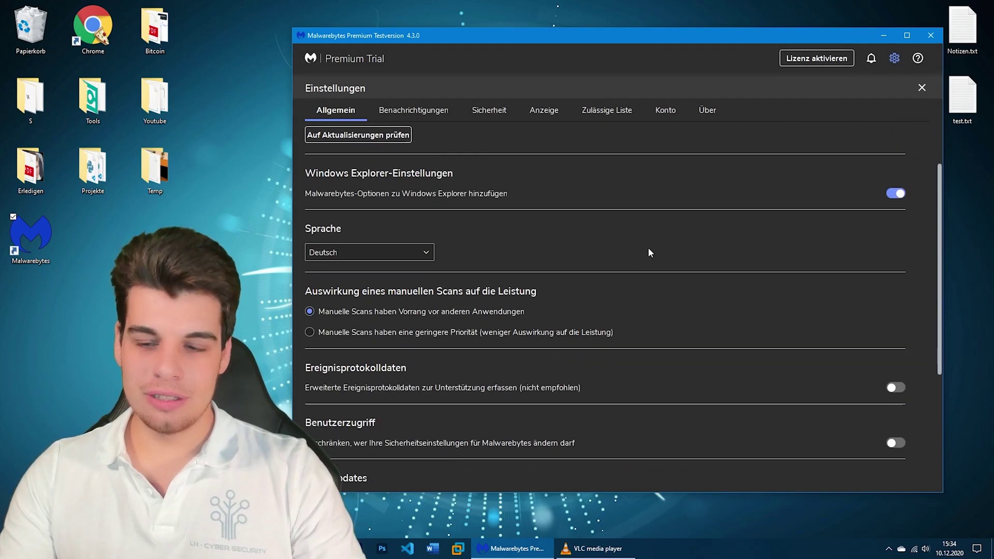
{"action": "scroll", "coordinate": [492, 287], "scroll_direction": "up", "scroll_amount": 5}
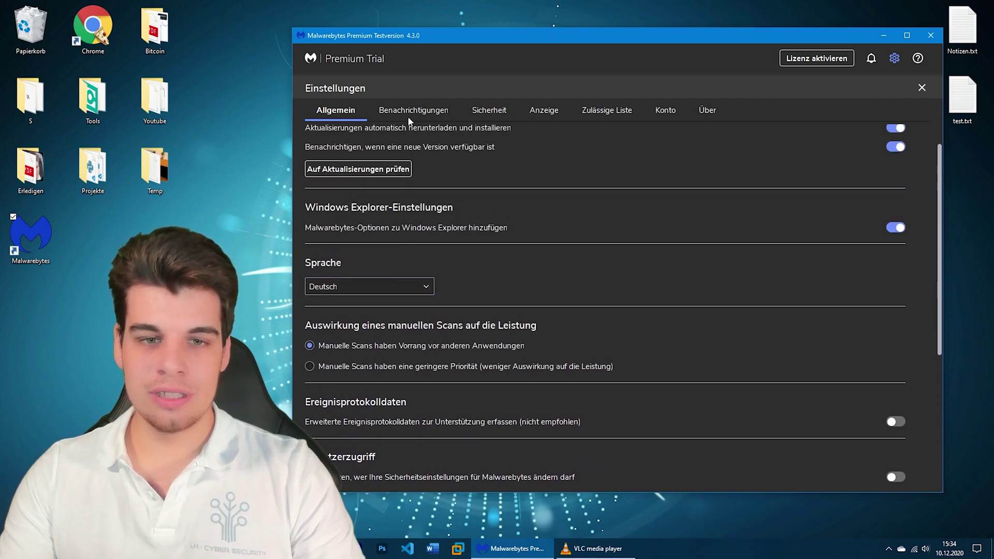
{"action": "left_click", "coordinate": [409, 109]}
{"action": "left_click", "coordinate": [487, 110]}
{"action": "left_click", "coordinate": [617, 110]}
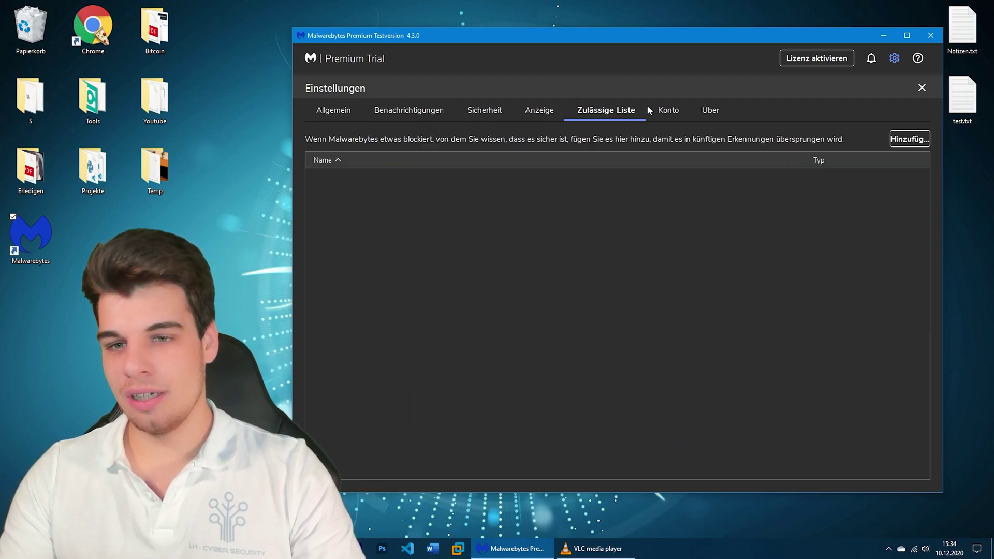
{"action": "left_click", "coordinate": [720, 110]}
{"action": "left_click", "coordinate": [920, 88]}
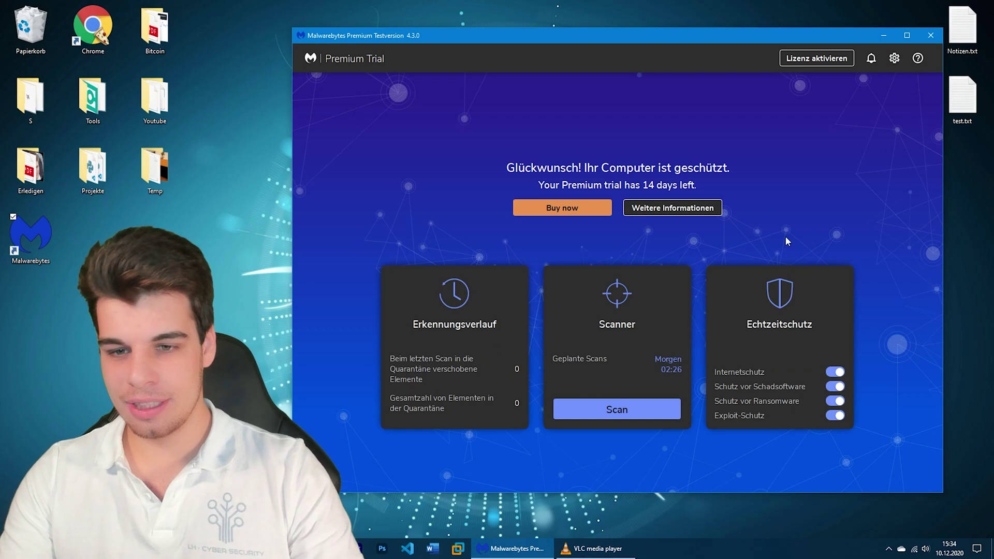
- Check the notification list and start a threat scan of the computer
{"action": "left_click", "coordinate": [871, 58]}
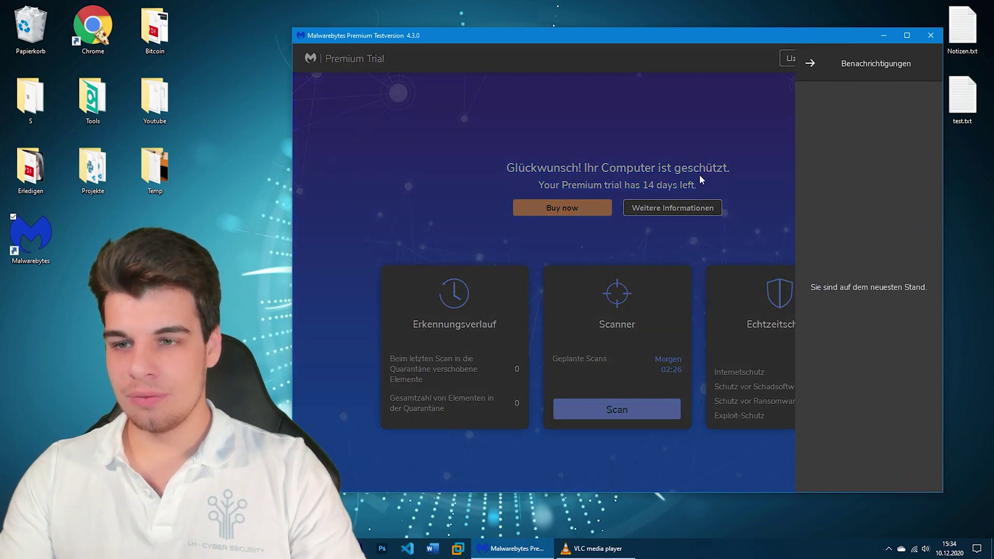
{"action": "left_click", "coordinate": [804, 65]}
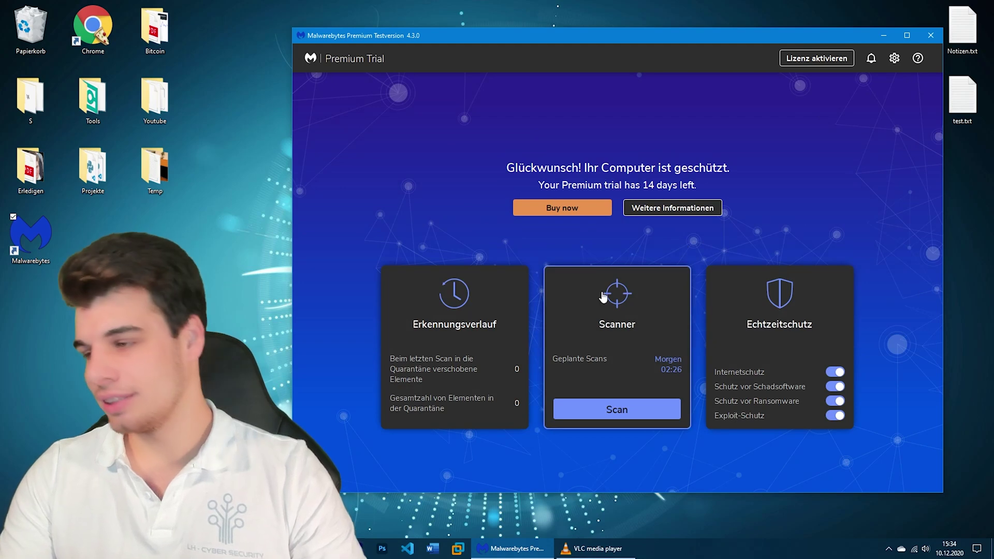
{"action": "left_click", "coordinate": [593, 418]}
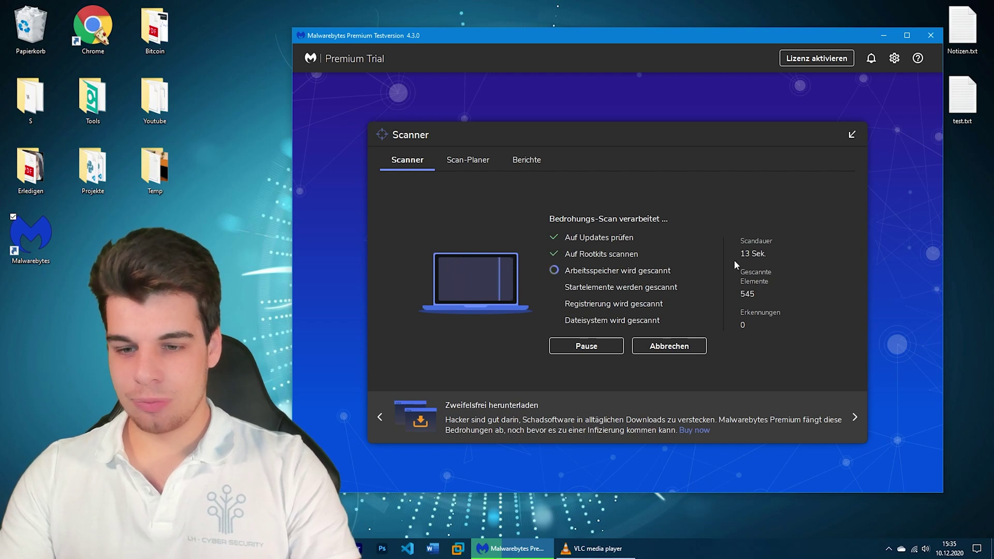
- Review the scheduled threat scan's options and the list of scan reports, and return to the running scan
{"action": "left_click", "coordinate": [469, 160]}
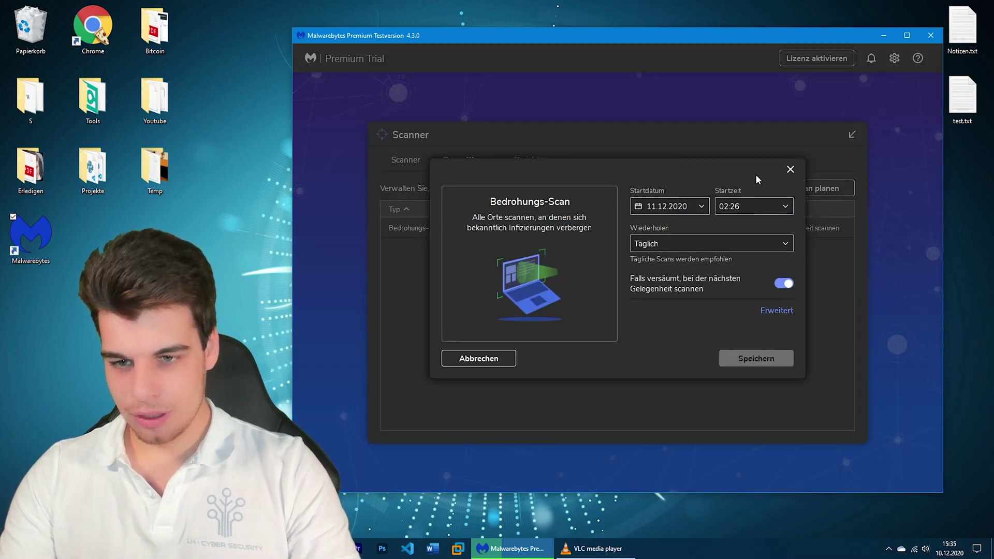
{"action": "left_click", "coordinate": [790, 169]}
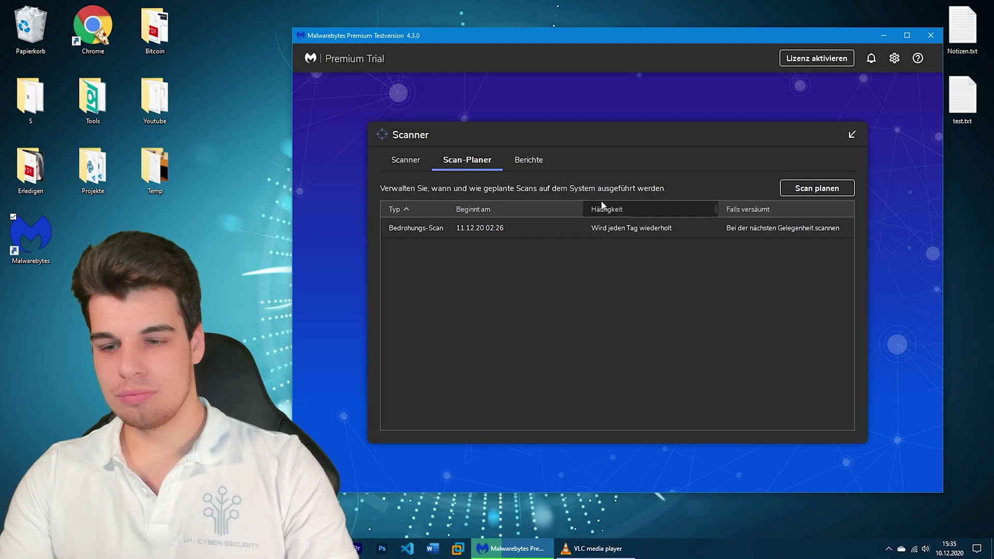
{"action": "left_click", "coordinate": [532, 164]}
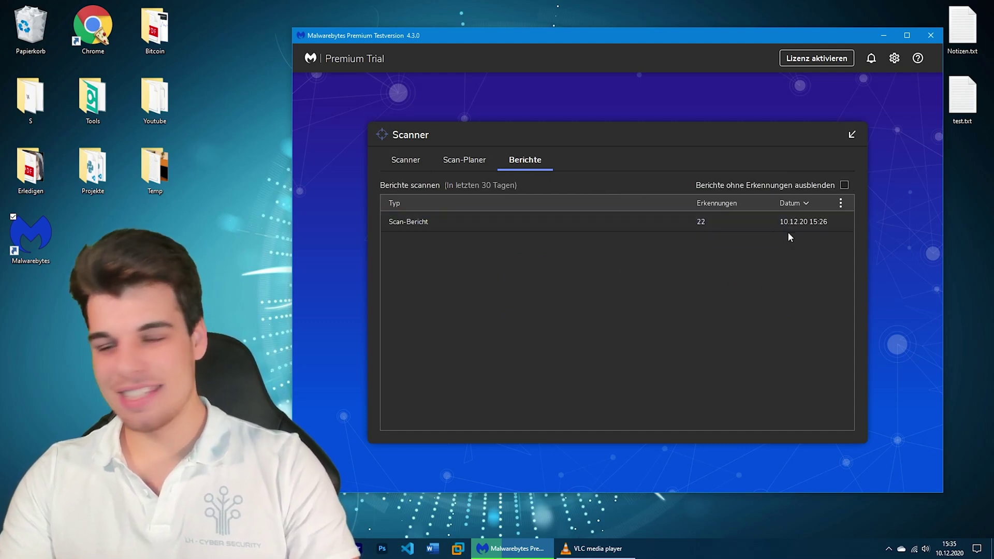
{"action": "left_click", "coordinate": [403, 160]}
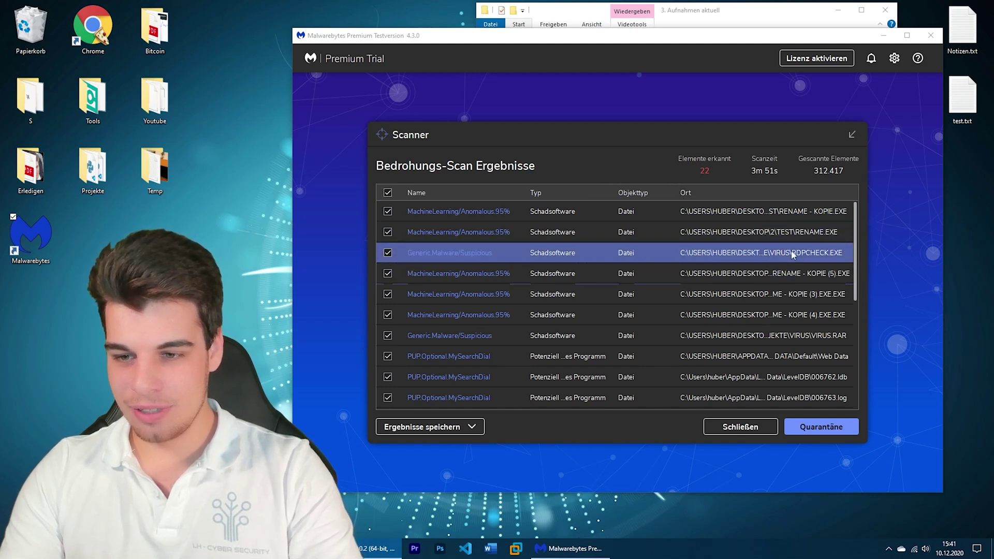
- Deselect the detections RDPCHECK.EXE and RENAME - KOPIE (5).EXE in the scan results and enlarge the Malwarebytes window
{"action": "left_click", "coordinate": [762, 258]}
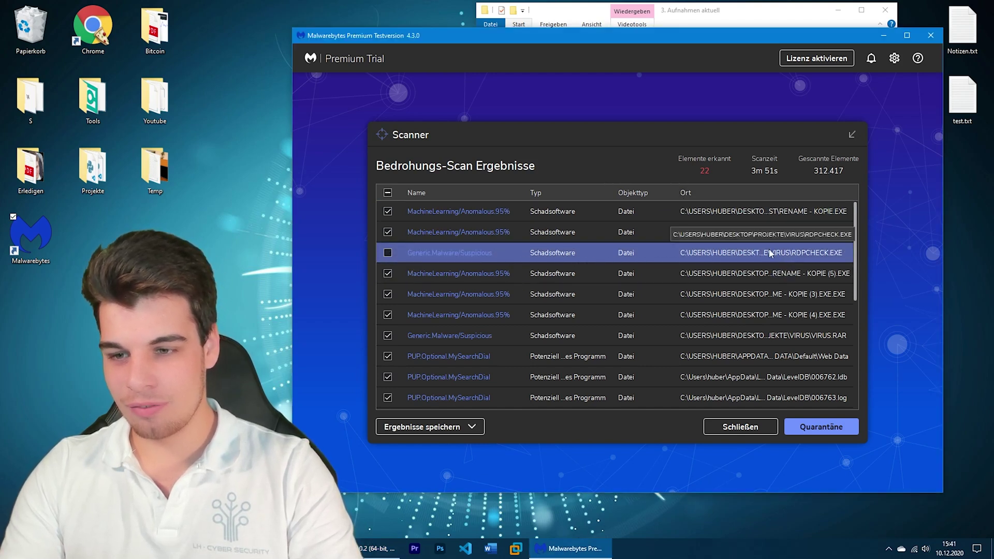
{"action": "left_click", "coordinate": [772, 276]}
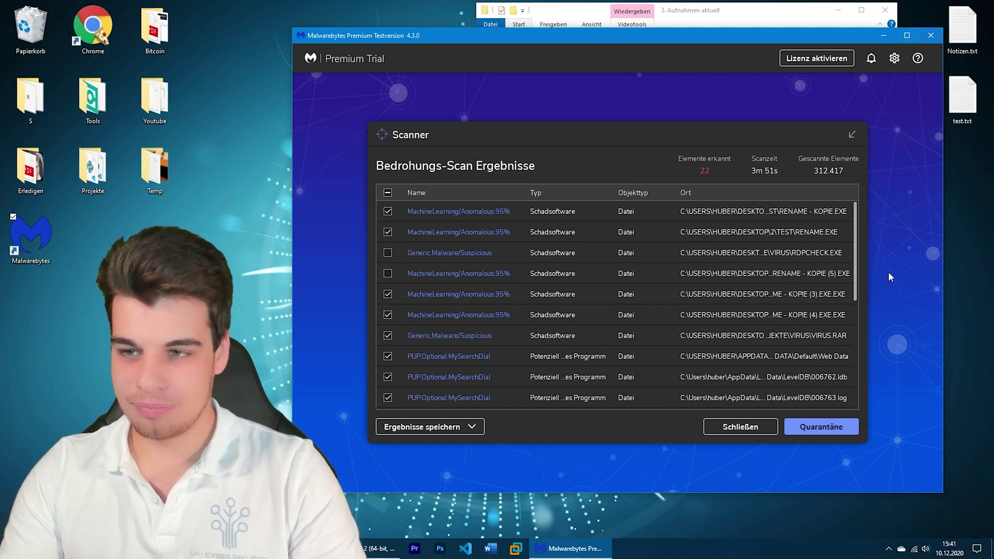
{"action": "left_click_drag", "start_coordinate": [942, 496], "coordinate": [984, 521]}
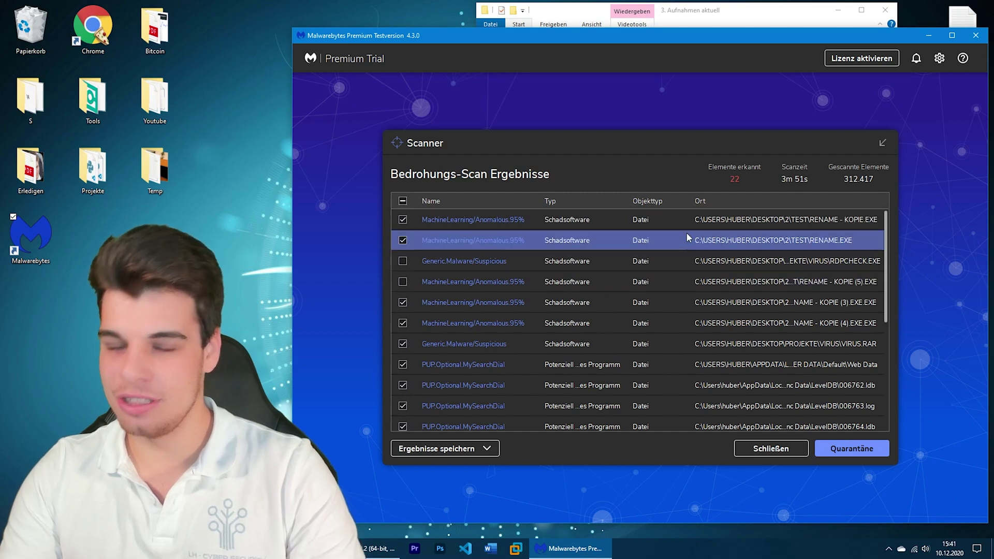
- Go through the detected items and widen the Typ column so that the full threat types are readable
{"action": "scroll", "coordinate": [673, 247], "scroll_direction": "down", "scroll_amount": 1}
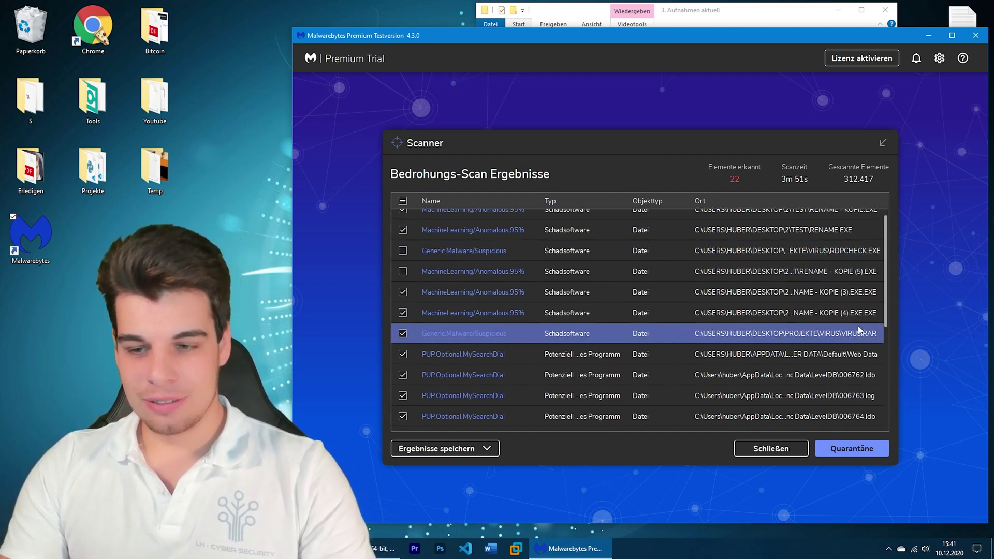
{"action": "scroll", "coordinate": [461, 282], "scroll_direction": "up", "scroll_amount": 1}
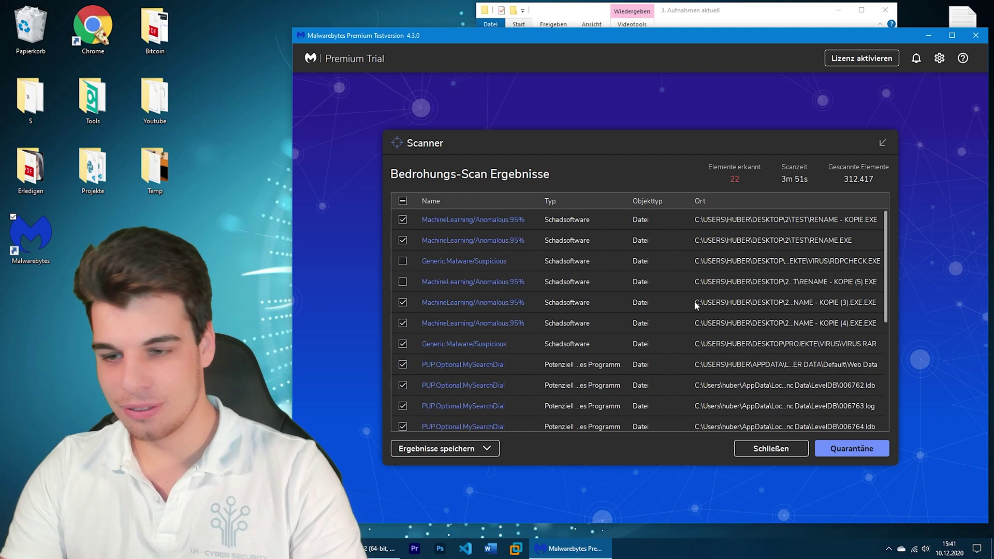
{"action": "scroll", "coordinate": [582, 282], "scroll_direction": "down", "scroll_amount": 3}
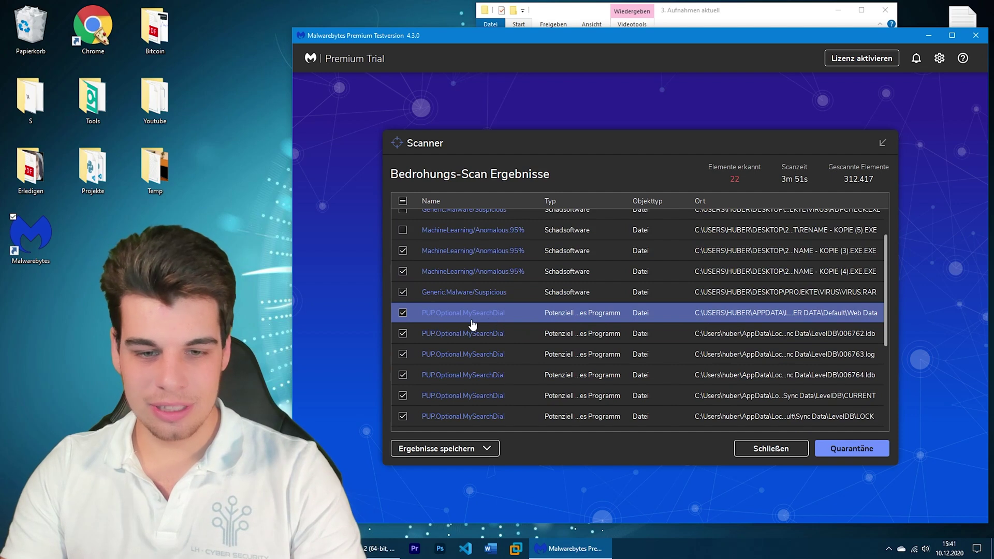
{"action": "left_click_drag", "start_coordinate": [629, 201], "coordinate": [686, 202]}
{"action": "scroll", "coordinate": [665, 332], "scroll_direction": "down", "scroll_amount": 3}
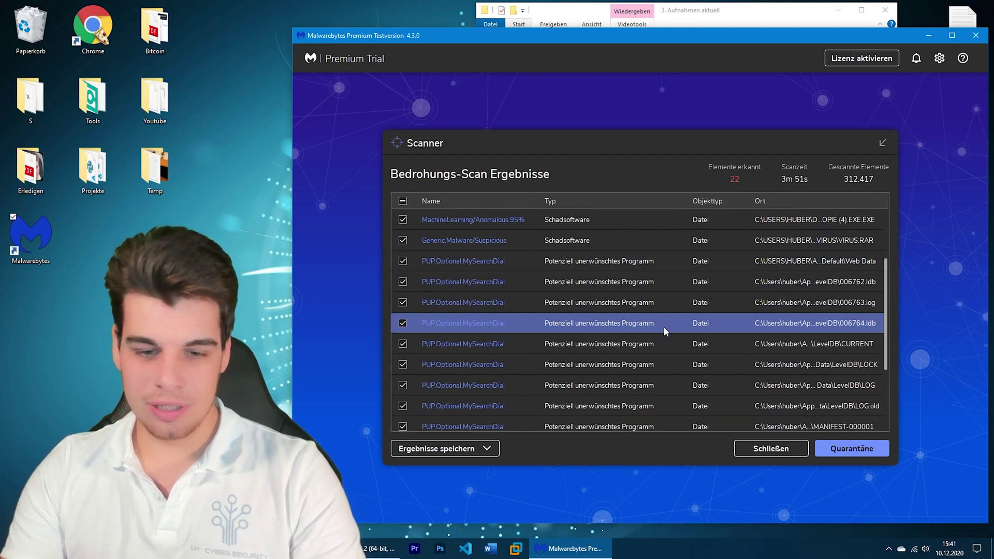
{"action": "scroll", "coordinate": [517, 329], "scroll_direction": "down", "scroll_amount": 1}
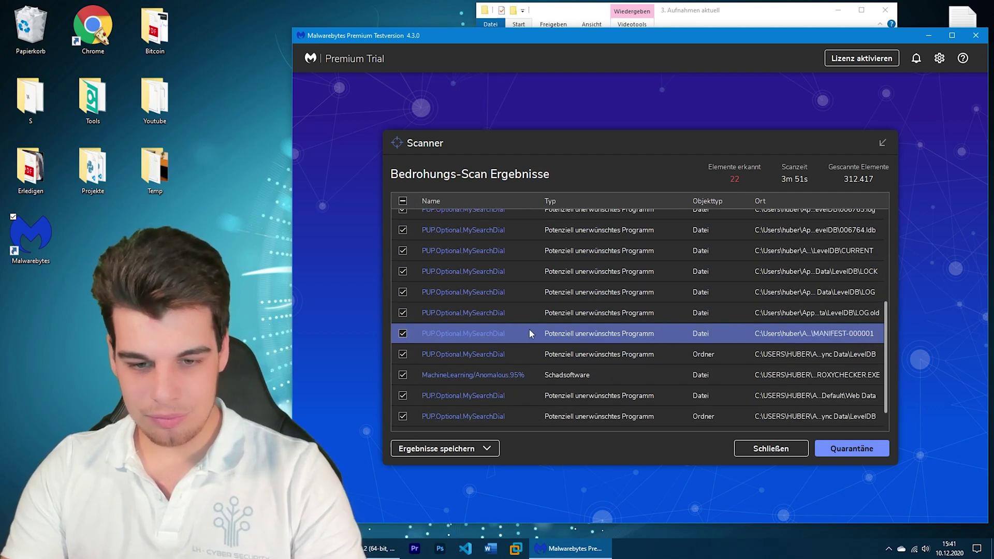
{"action": "scroll", "coordinate": [526, 329], "scroll_direction": "down", "scroll_amount": 1}
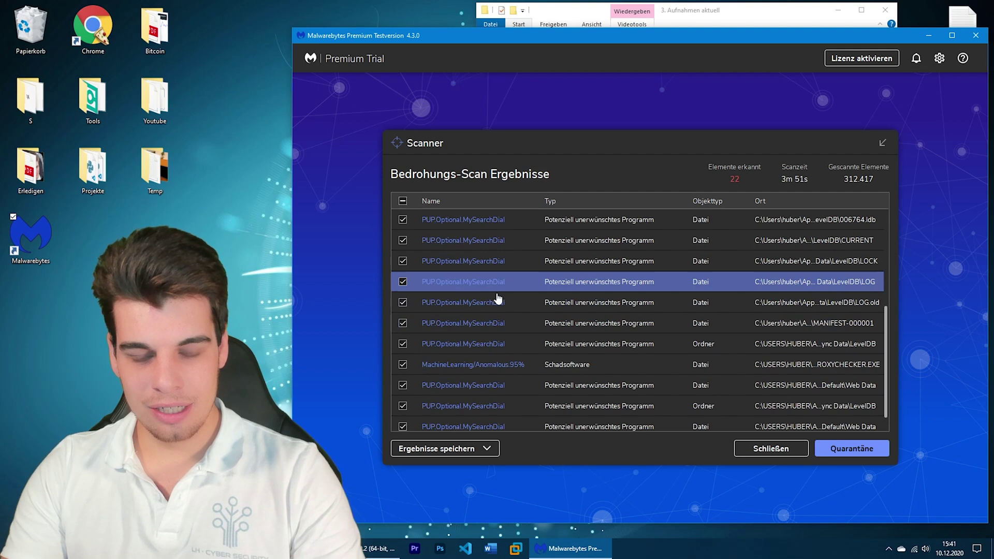
- Open the online description of a PUP.Optional.MySearchDial detection in the browser, read its short bio, and return to the scan results
{"action": "left_click", "coordinate": [488, 283]}
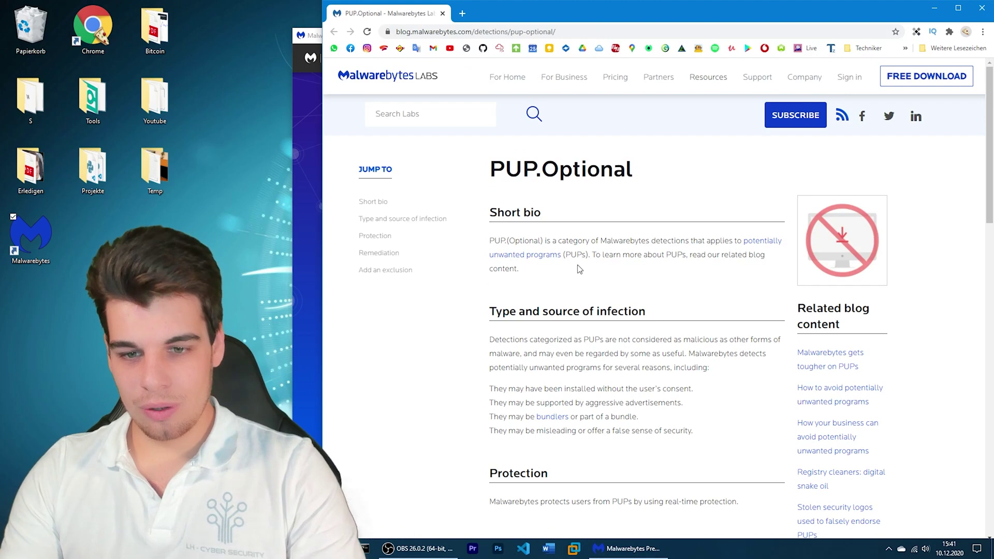
{"action": "left_click_drag", "start_coordinate": [602, 240], "coordinate": [656, 240]}
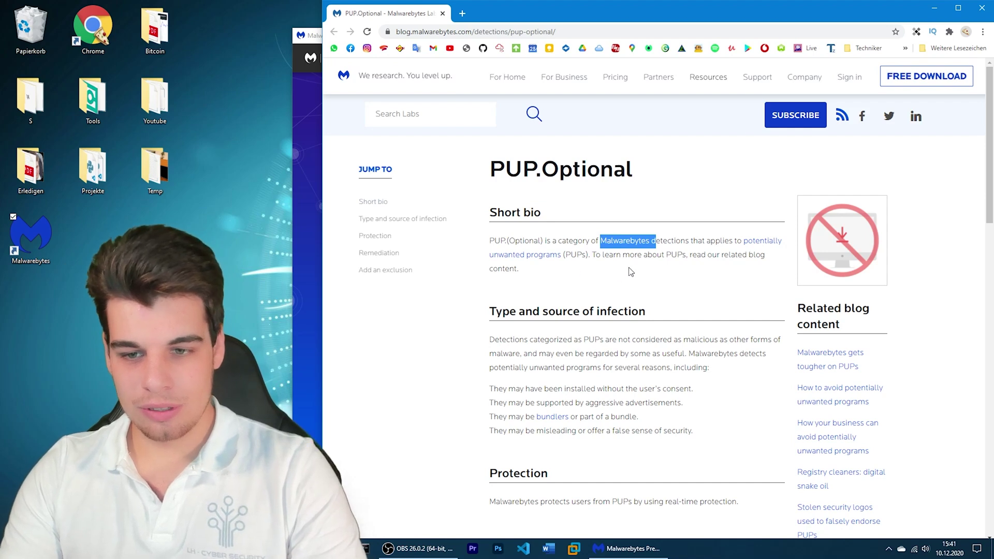
{"action": "key", "text": "alt+Tab"}
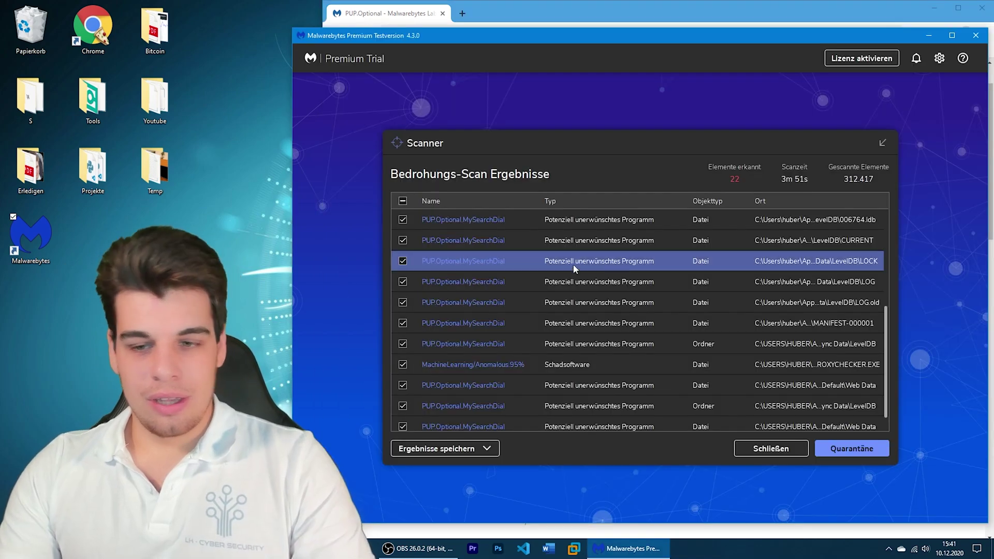
- Open the online description of PROXYCHECKER.EXE's MachineLearning/Anomalous.95% detection and return to the scan results
{"action": "scroll", "coordinate": [611, 275], "scroll_direction": "down", "scroll_amount": 1}
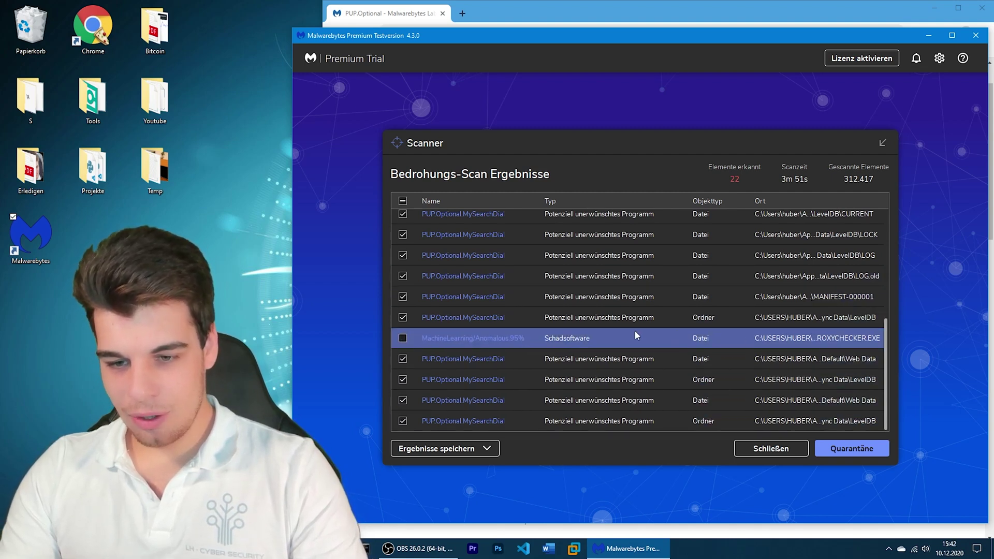
{"action": "left_click", "coordinate": [403, 338]}
{"action": "left_click", "coordinate": [477, 338]}
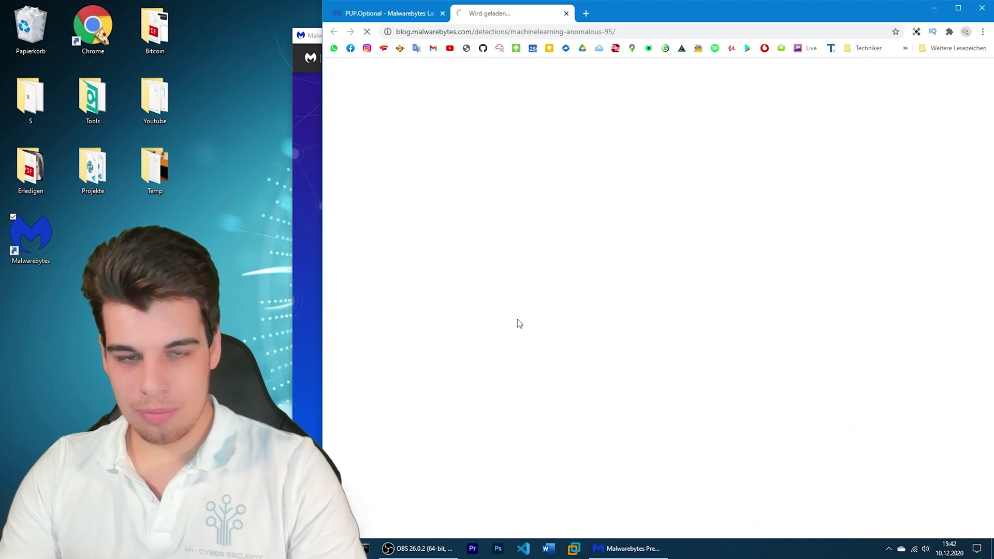
{"action": "left_click", "coordinate": [307, 39]}
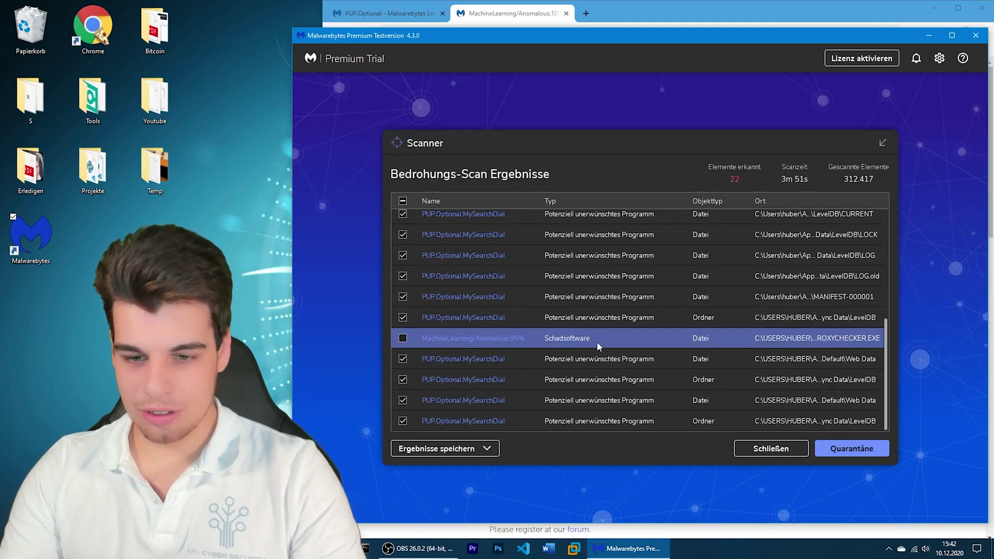
- Narrow the Objekttyp column and widen the Ort column of the scan results so that the complete file paths can be read
{"action": "left_click_drag", "start_coordinate": [752, 201], "coordinate": [613, 198]}
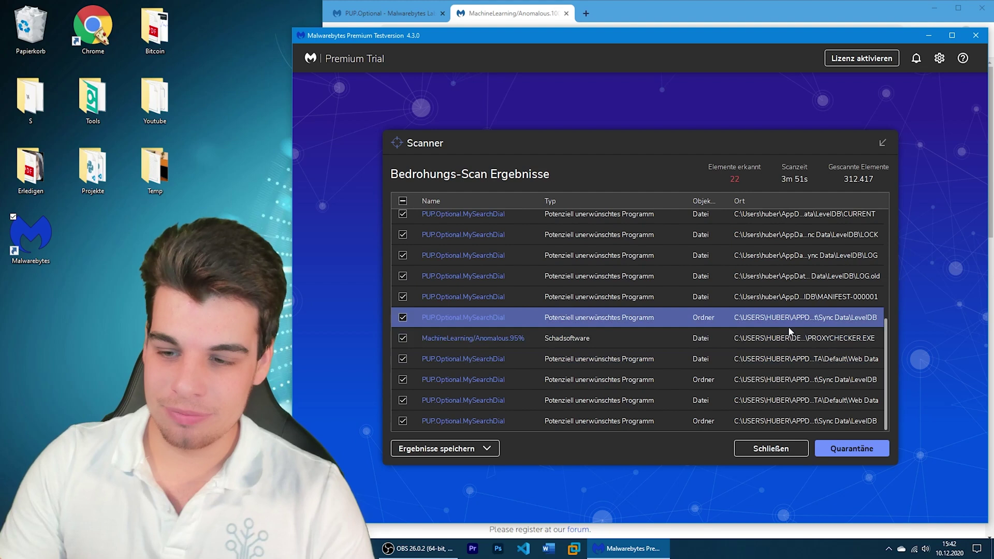
{"action": "scroll", "coordinate": [656, 326], "scroll_direction": "up", "scroll_amount": 2}
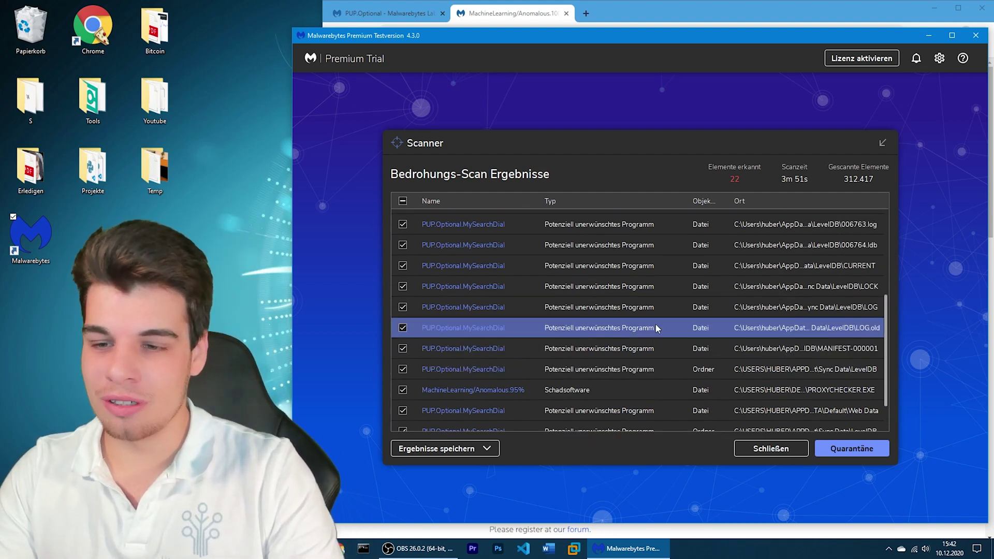
{"action": "scroll", "coordinate": [656, 326], "scroll_direction": "up", "scroll_amount": 5}
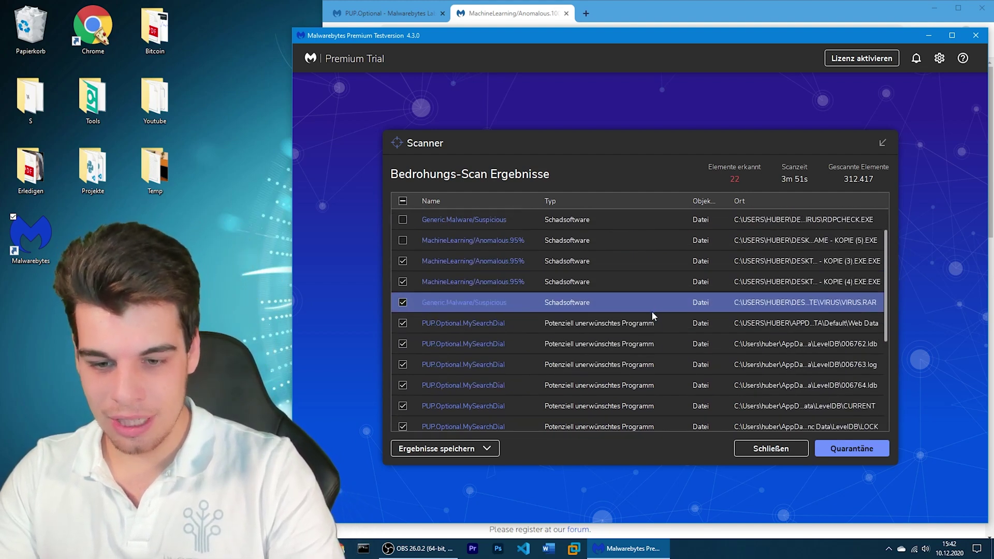
{"action": "scroll", "coordinate": [653, 310], "scroll_direction": "down", "scroll_amount": 7}
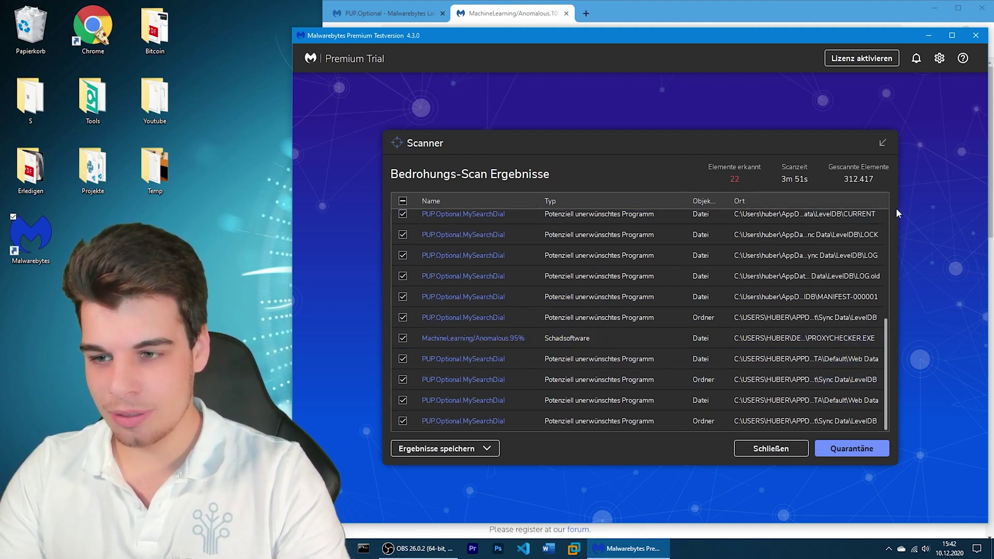
{"action": "left_click_drag", "start_coordinate": [882, 201], "coordinate": [969, 210]}
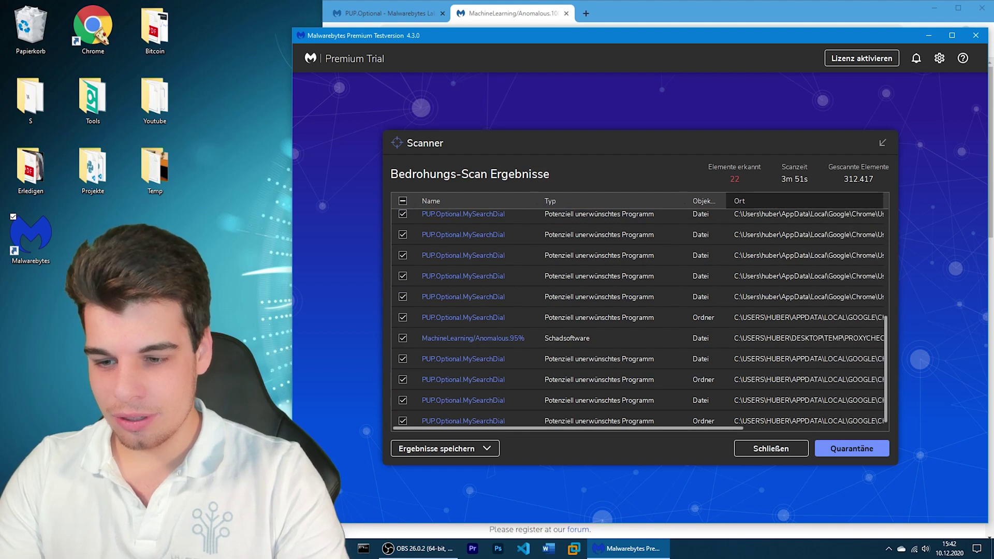
{"action": "left_click_drag", "start_coordinate": [746, 424], "coordinate": [881, 427]}
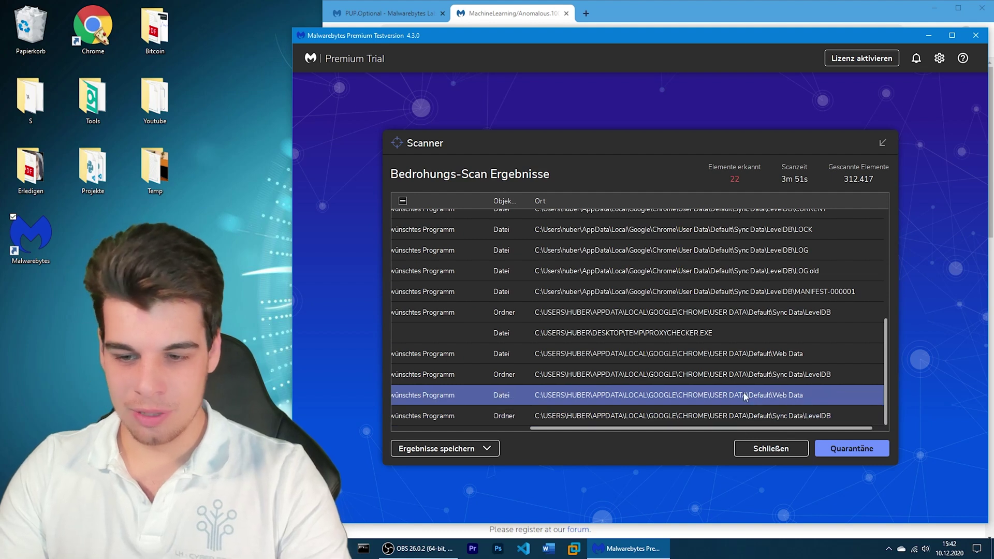
- Examine the detected items' full file paths, selection states and threat types across the entire scan results list
{"action": "scroll", "coordinate": [685, 382], "scroll_direction": "up", "scroll_amount": 5}
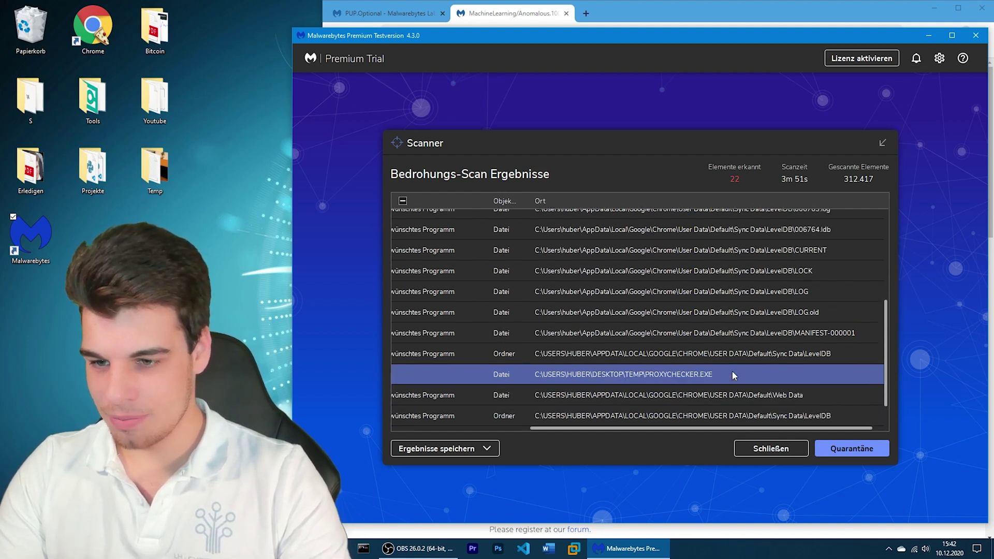
{"action": "scroll", "coordinate": [768, 317], "scroll_direction": "up", "scroll_amount": 5}
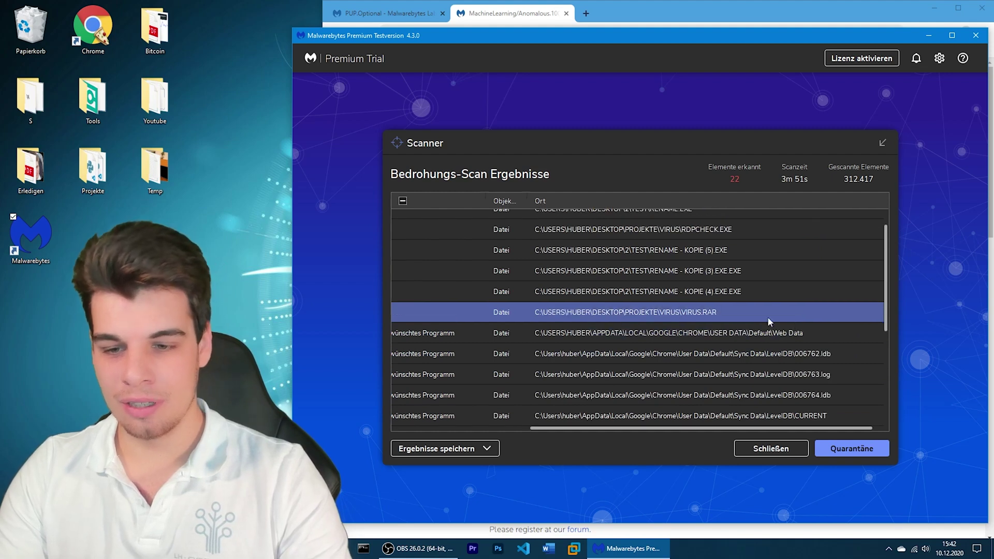
{"action": "left_click_drag", "start_coordinate": [770, 427], "coordinate": [599, 421]}
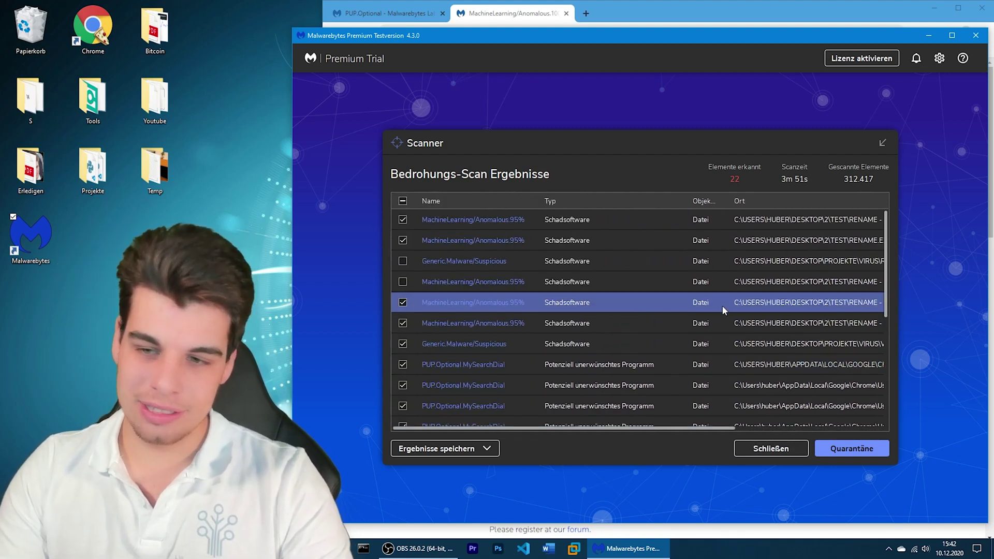
{"action": "scroll", "coordinate": [722, 305], "scroll_direction": "down", "scroll_amount": 5}
{"action": "scroll", "coordinate": [596, 393], "scroll_direction": "down", "scroll_amount": 2}
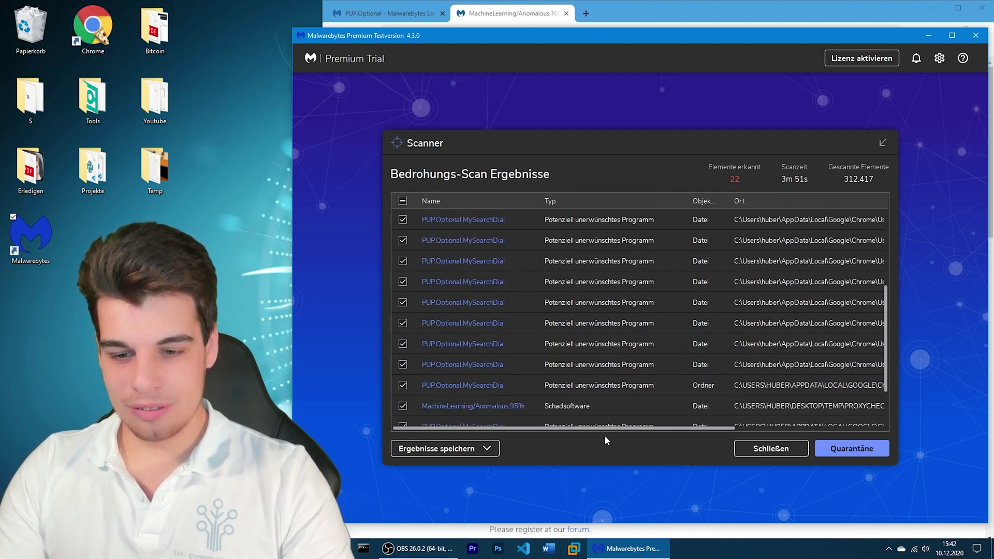
{"action": "left_click_drag", "start_coordinate": [606, 428], "coordinate": [756, 429]}
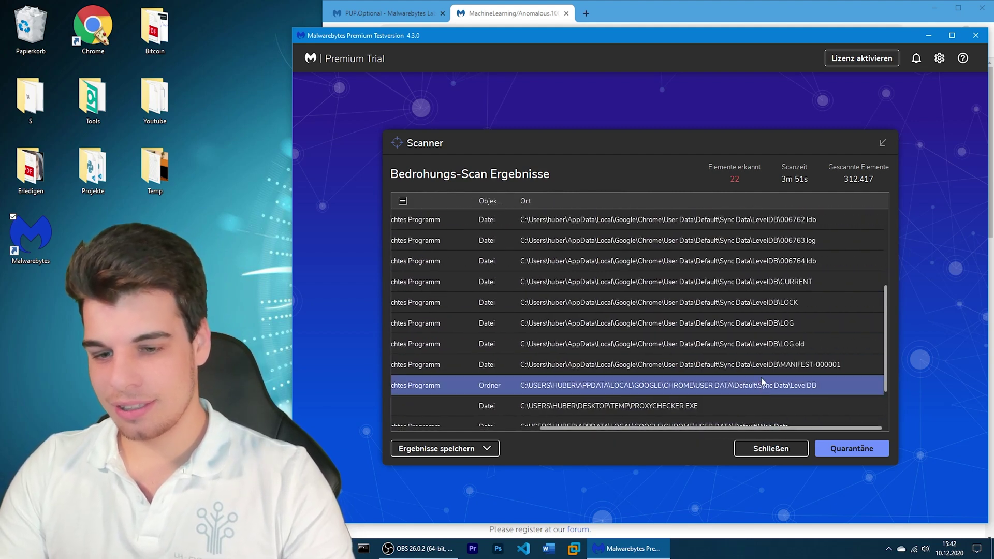
{"action": "scroll", "coordinate": [778, 318], "scroll_direction": "down", "scroll_amount": 3}
{"action": "scroll", "coordinate": [778, 336], "scroll_direction": "up", "scroll_amount": 10}
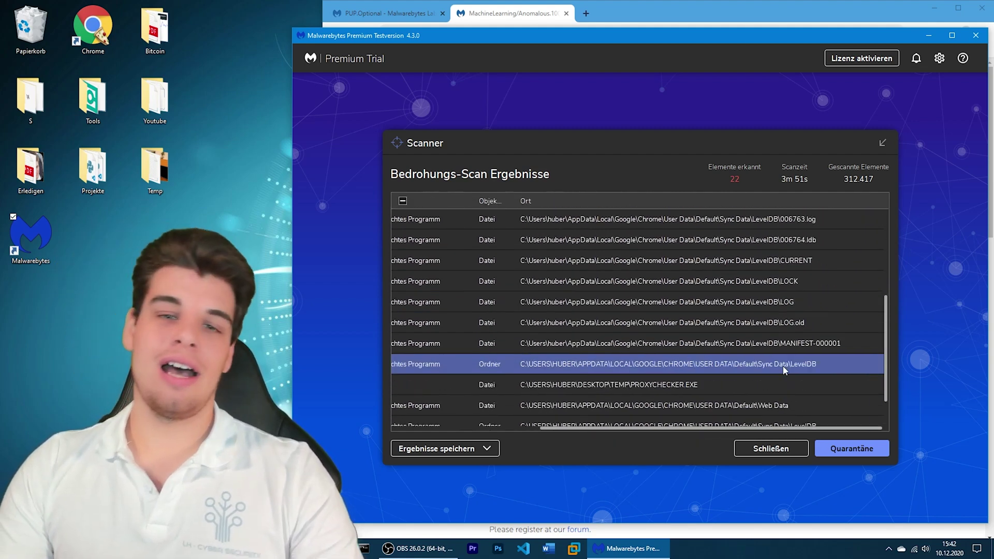
{"action": "scroll", "coordinate": [756, 316], "scroll_direction": "down", "scroll_amount": 10}
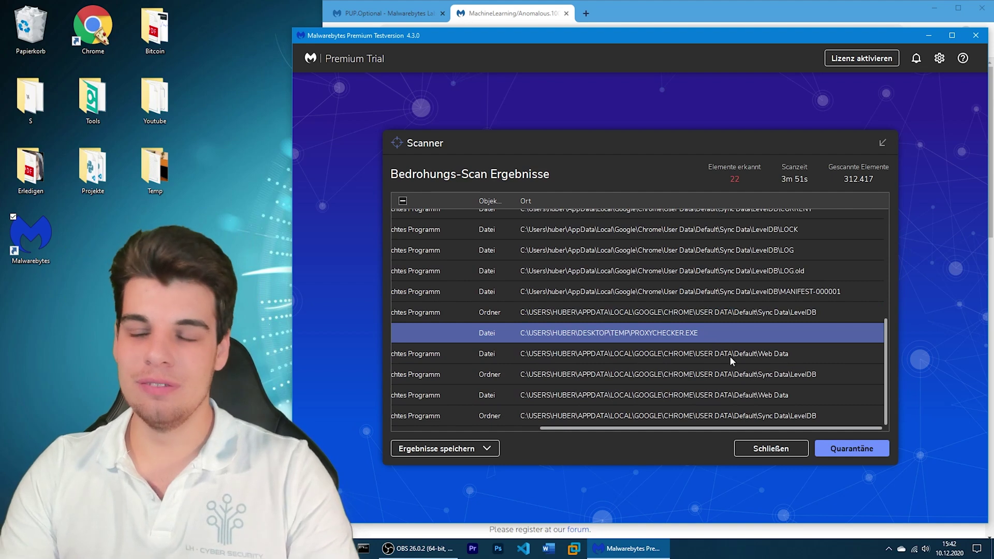
{"action": "scroll", "coordinate": [758, 363], "scroll_direction": "up", "scroll_amount": 8}
{"action": "scroll", "coordinate": [746, 345], "scroll_direction": "up", "scroll_amount": 1}
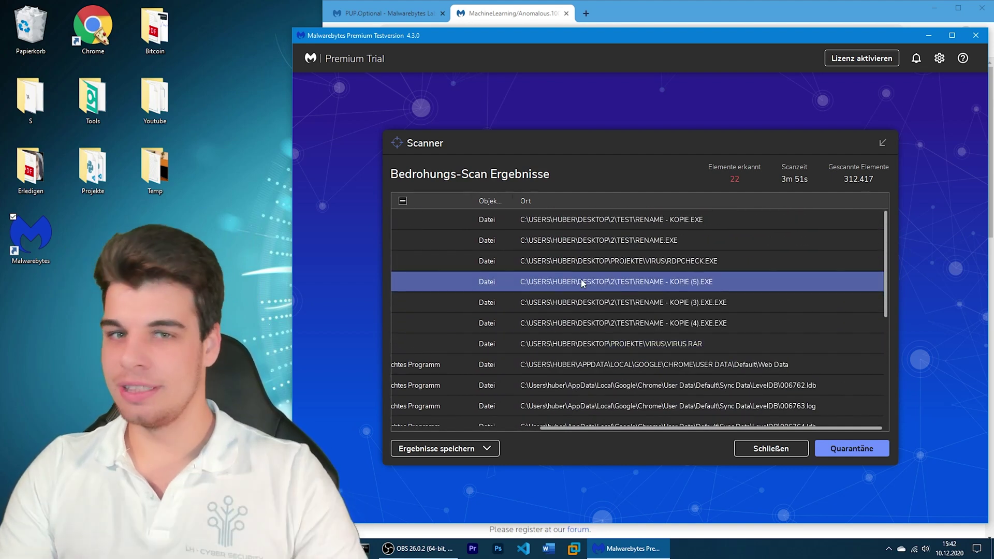
{"action": "scroll", "coordinate": [673, 299], "scroll_direction": "down", "scroll_amount": 9}
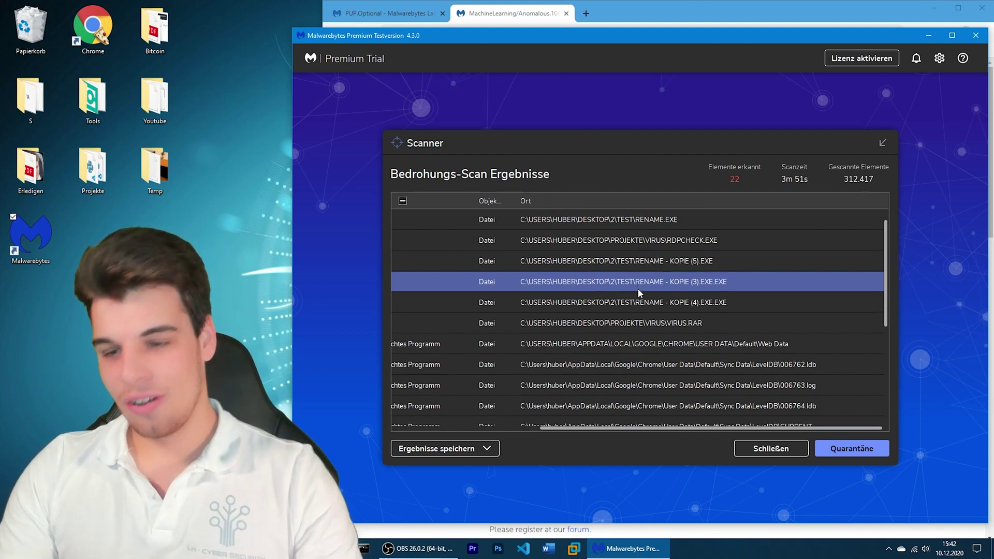
{"action": "scroll", "coordinate": [672, 300], "scroll_direction": "down", "scroll_amount": 3}
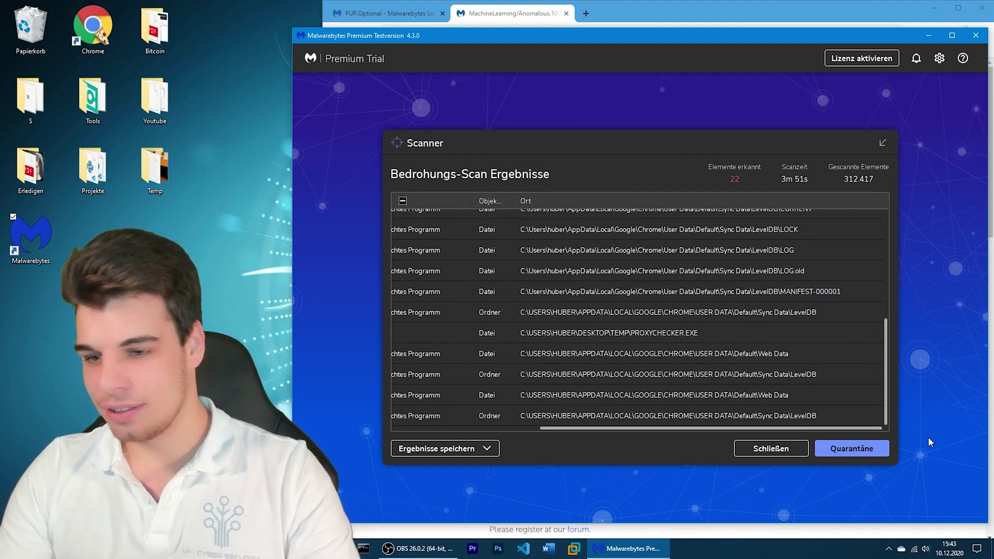
{"action": "left_click_drag", "start_coordinate": [721, 428], "coordinate": [535, 427]}
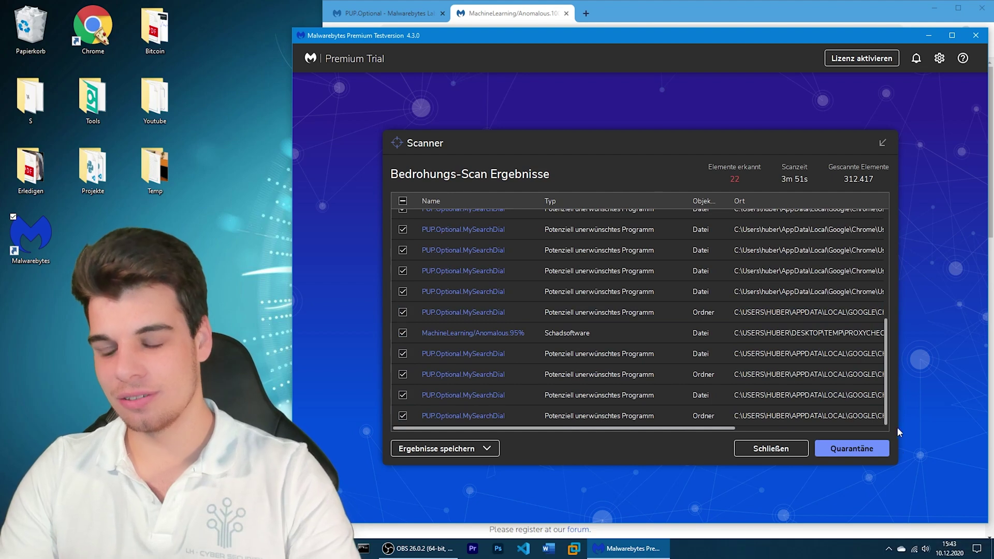
{"action": "left_click_drag", "start_coordinate": [885, 355], "coordinate": [892, 212]}
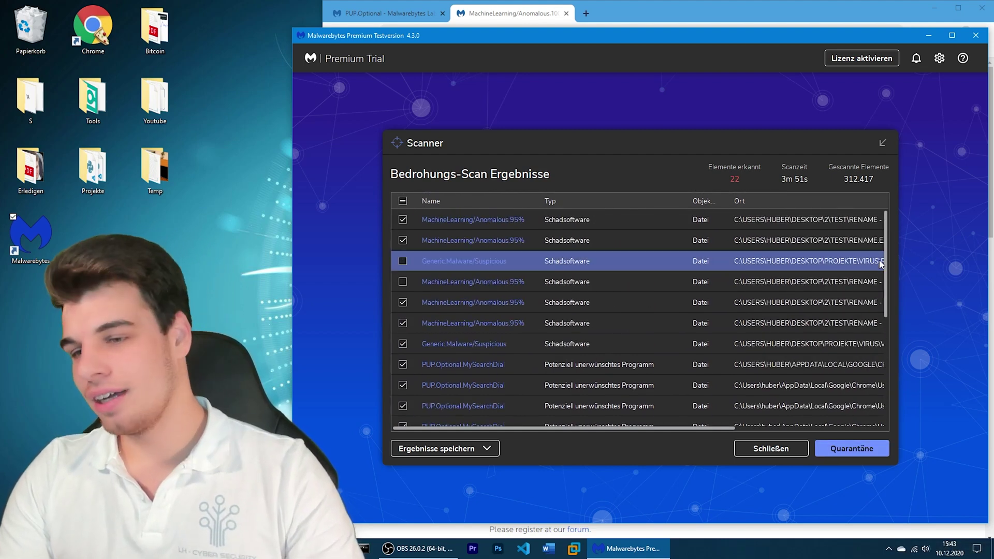
{"action": "left_click_drag", "start_coordinate": [885, 265], "coordinate": [843, 424]}
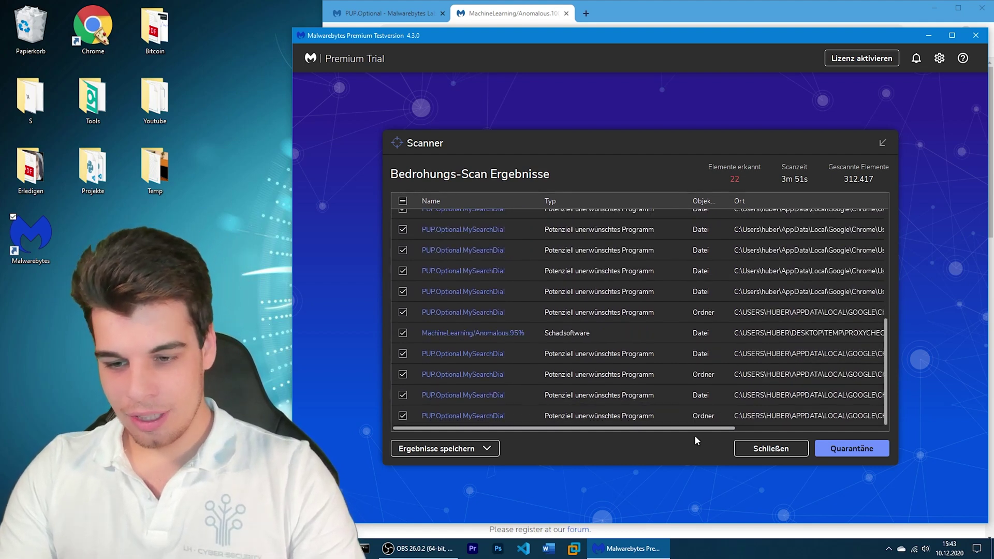
{"action": "left_click_drag", "start_coordinate": [694, 429], "coordinate": [777, 432]}
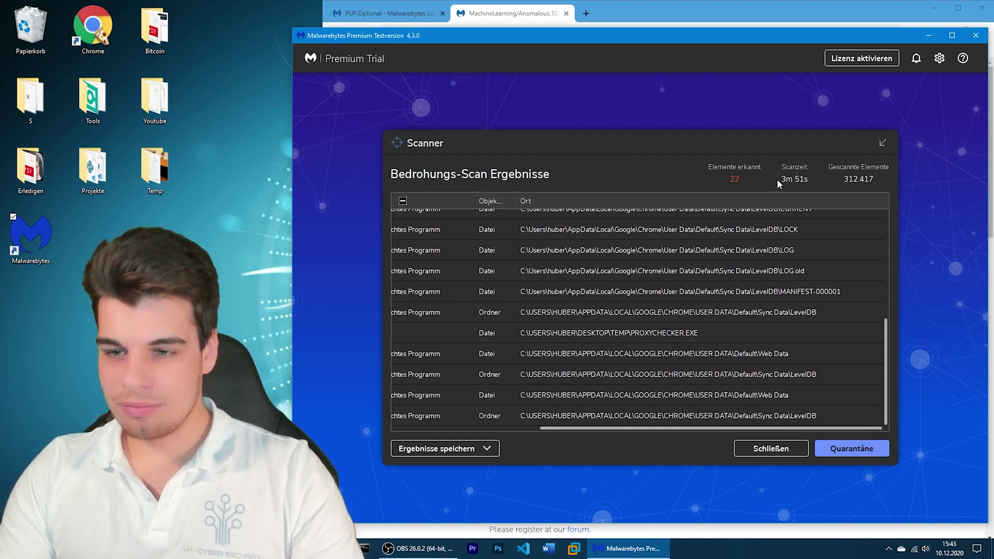
- Export the threat scan results in TXT format to the Desktop under the file name av
{"action": "scroll", "coordinate": [594, 378], "scroll_direction": "up", "scroll_amount": 4}
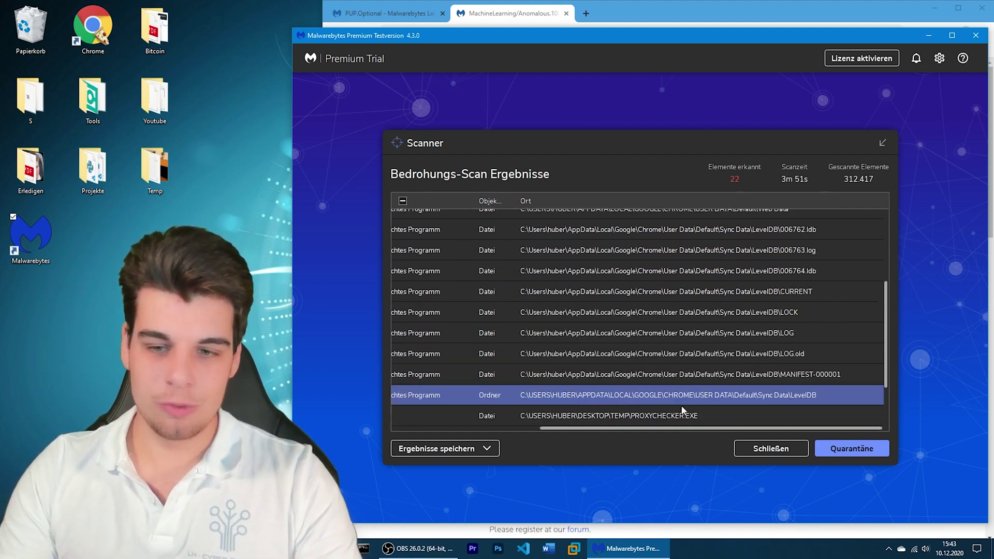
{"action": "left_click_drag", "start_coordinate": [674, 430], "coordinate": [529, 429]}
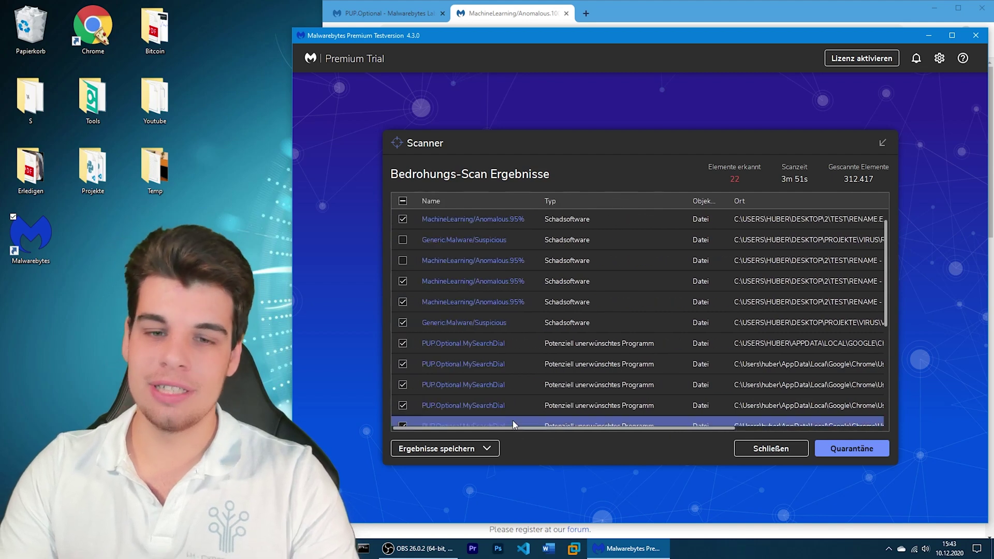
{"action": "left_click", "coordinate": [487, 448]}
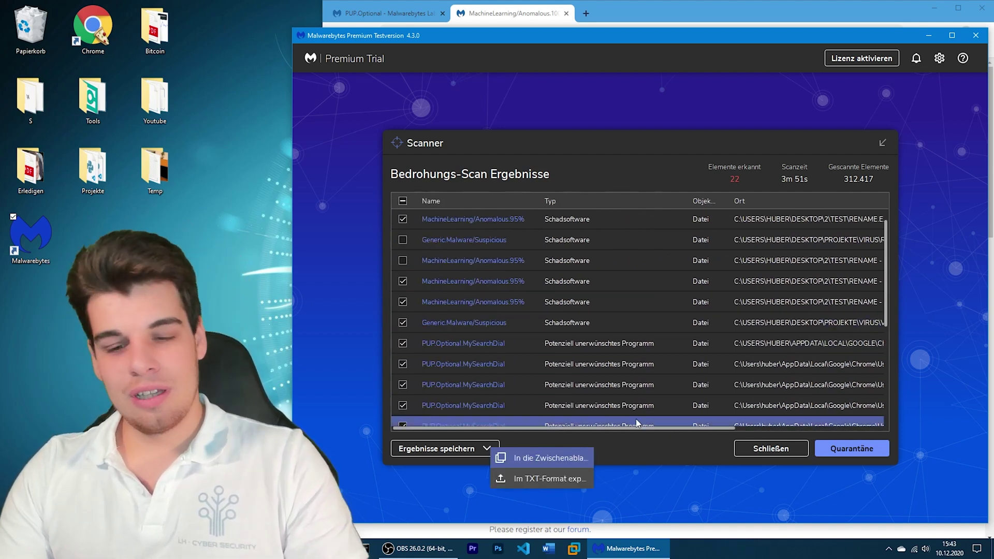
{"action": "left_click", "coordinate": [572, 483]}
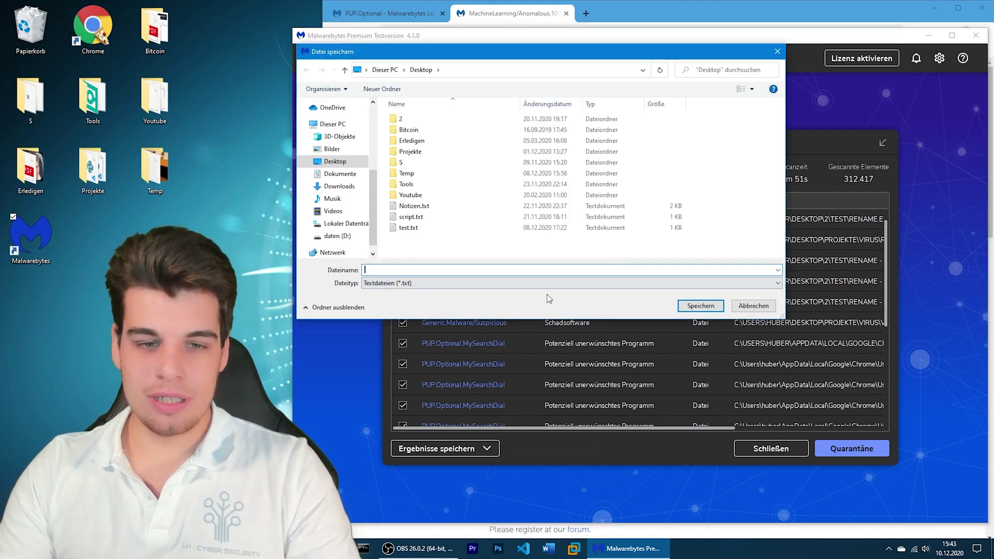
{"action": "type", "text": "av"}
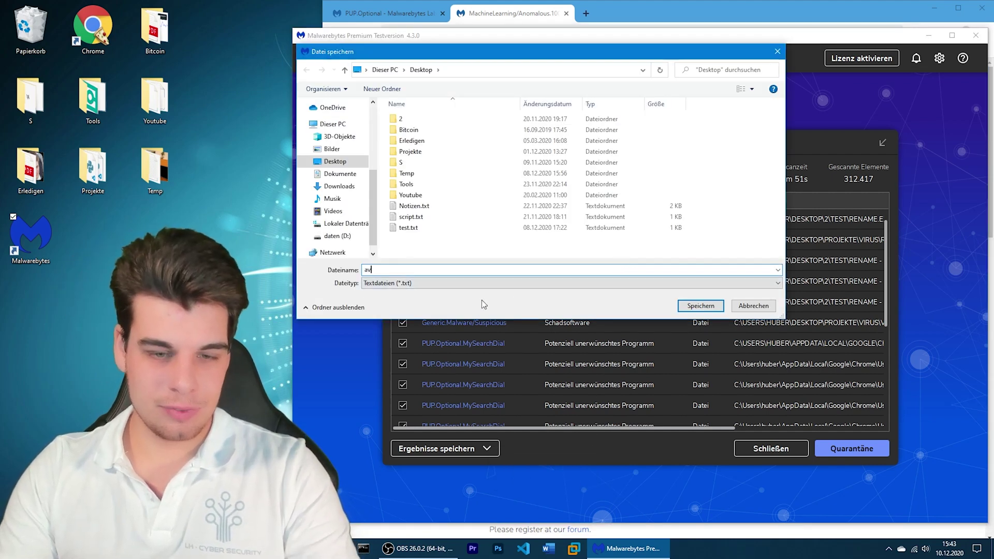
{"action": "left_click", "coordinate": [703, 306]}
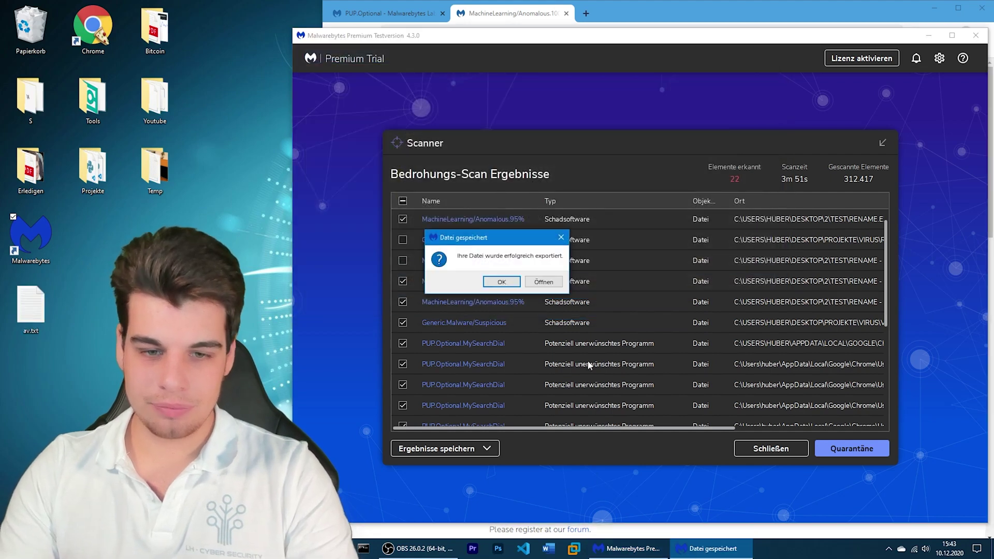
{"action": "left_click", "coordinate": [517, 285]}
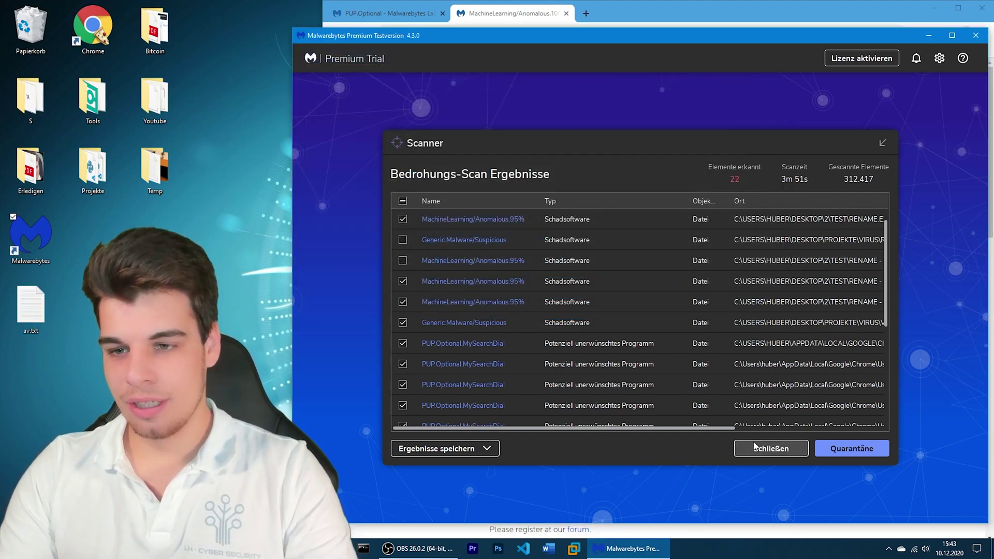
{"action": "left_click", "coordinate": [847, 448]}
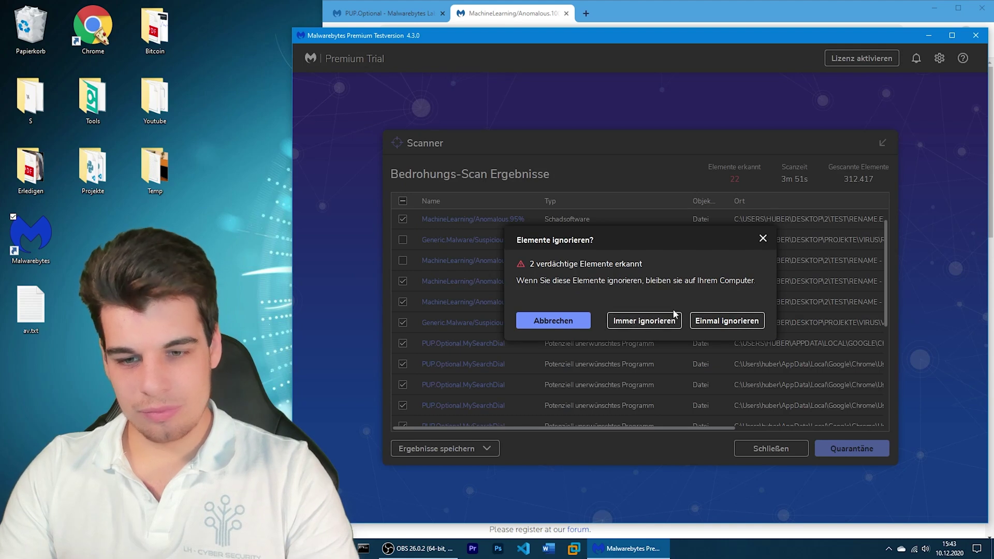
{"action": "left_click", "coordinate": [555, 322]}
{"action": "left_click", "coordinate": [845, 449]}
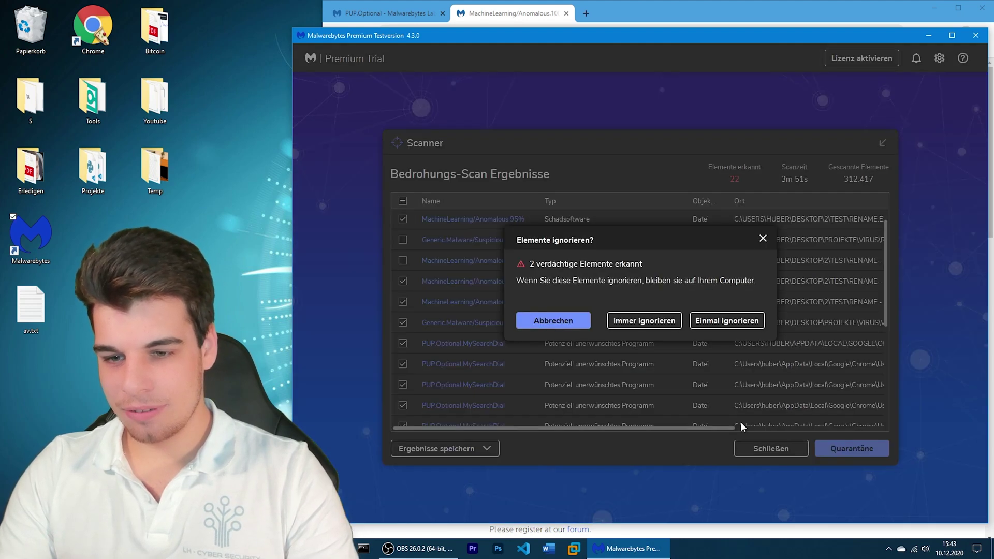
{"action": "left_click", "coordinate": [553, 324]}
- Exclude the first six detections in the scan results and the PROXYCHECKER.EXE detection from quarantine
{"action": "left_click", "coordinate": [403, 261]}
{"action": "left_click", "coordinate": [403, 240]}
{"action": "scroll", "coordinate": [435, 311], "scroll_direction": "up", "scroll_amount": 1}
{"action": "left_click", "coordinate": [403, 220]}
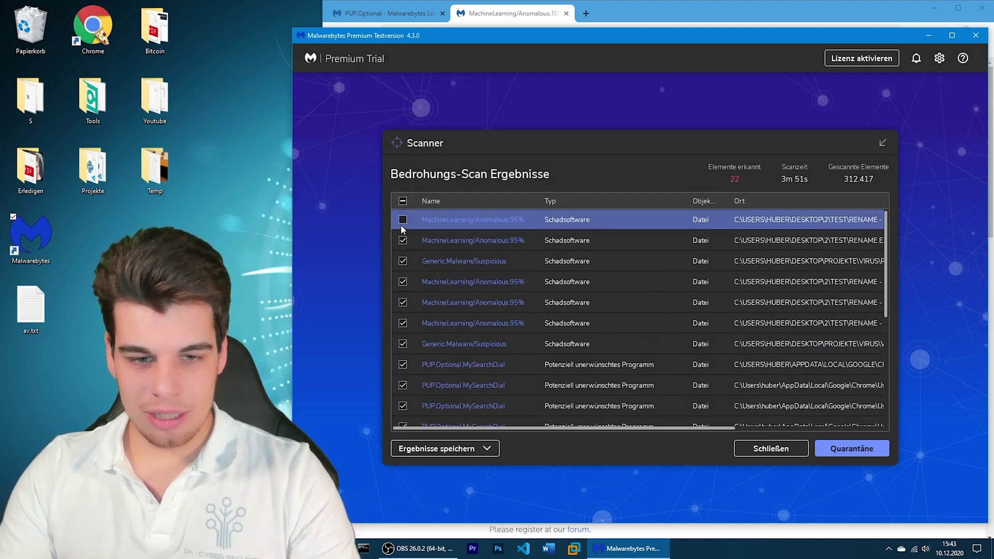
{"action": "left_click", "coordinate": [403, 240]}
{"action": "left_click", "coordinate": [403, 261]}
{"action": "left_click", "coordinate": [403, 282]}
{"action": "left_click", "coordinate": [403, 303]}
{"action": "left_click", "coordinate": [402, 323]}
{"action": "scroll", "coordinate": [436, 321], "scroll_direction": "down", "scroll_amount": 1}
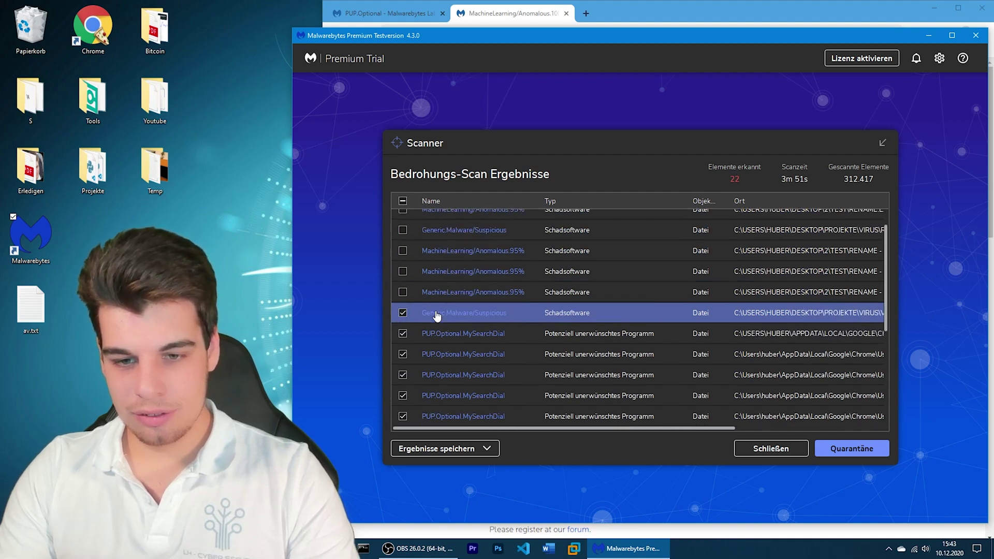
{"action": "scroll", "coordinate": [409, 313], "scroll_direction": "down", "scroll_amount": 5}
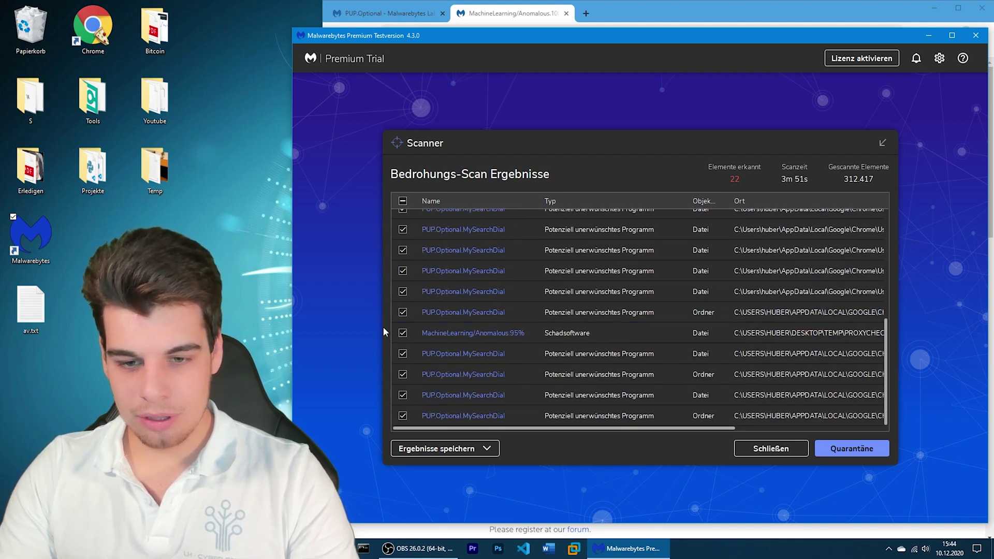
{"action": "left_click", "coordinate": [402, 333]}
- Recheck the selection across the results list, quarantine the selected detections and always ignore the unselected ones
{"action": "scroll", "coordinate": [604, 329], "scroll_direction": "up", "scroll_amount": 3}
{"action": "scroll", "coordinate": [582, 394], "scroll_direction": "down", "scroll_amount": 2}
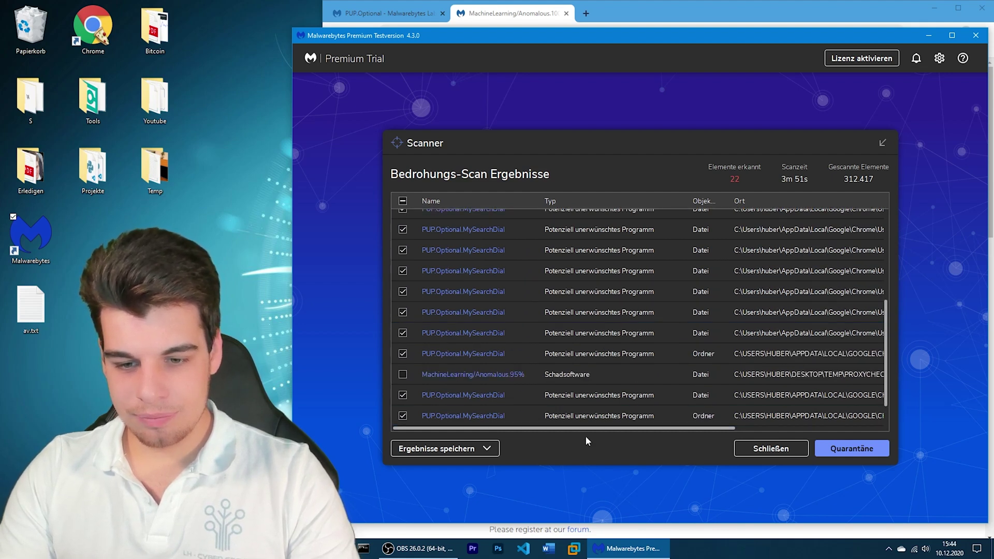
{"action": "left_click_drag", "start_coordinate": [585, 431], "coordinate": [397, 360]}
{"action": "scroll", "coordinate": [491, 273], "scroll_direction": "up", "scroll_amount": 3}
{"action": "scroll", "coordinate": [505, 277], "scroll_direction": "up", "scroll_amount": 5}
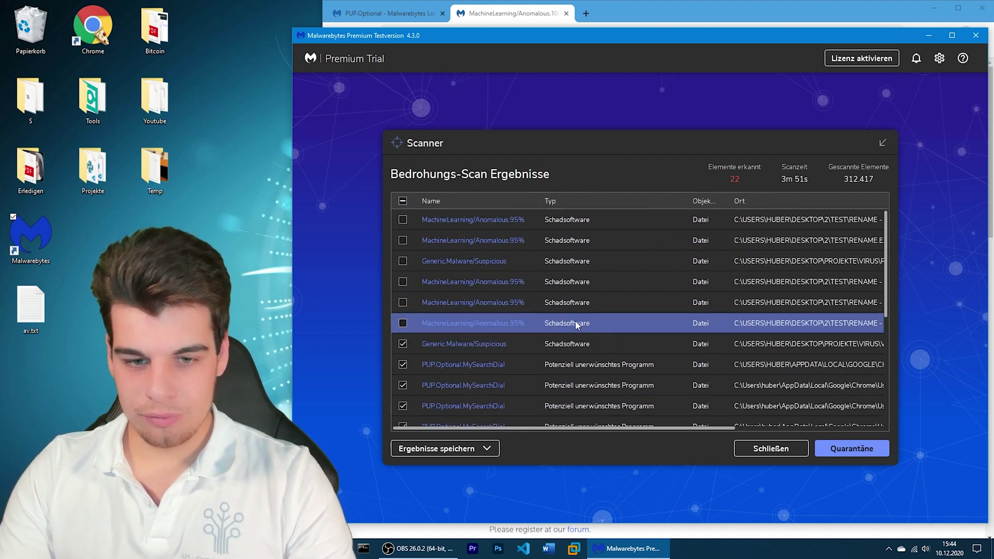
{"action": "left_click", "coordinate": [850, 450]}
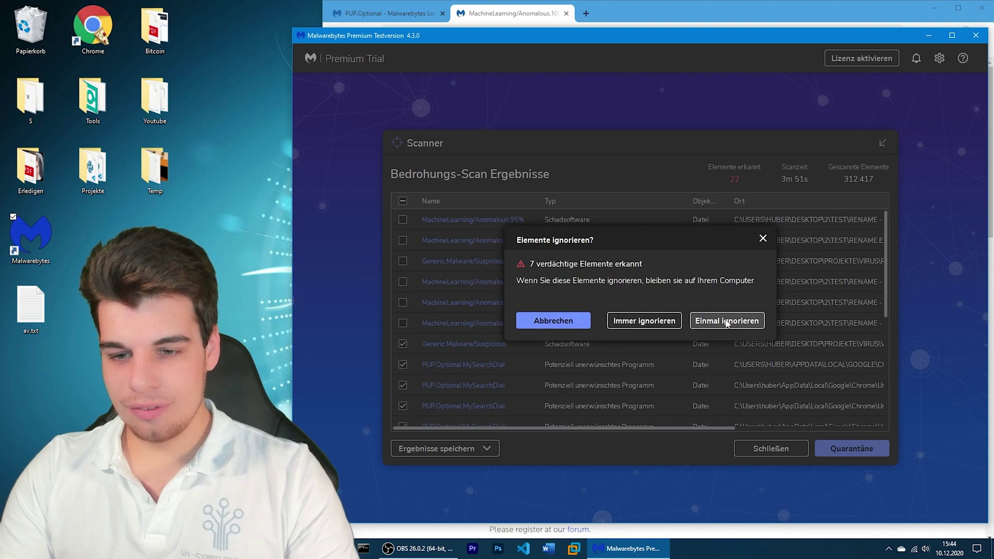
{"action": "left_click", "coordinate": [634, 326]}
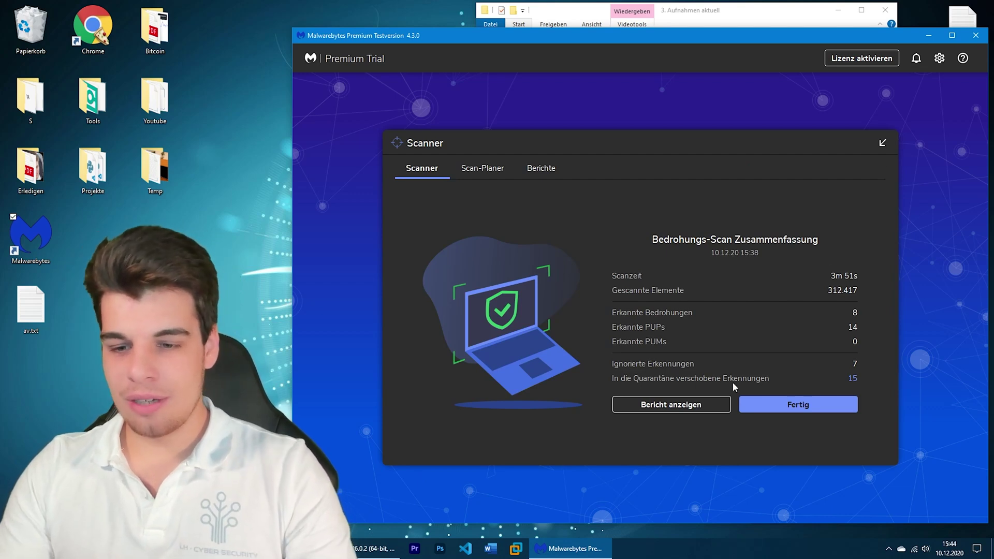
- Open the scan report and examine the action taken for each detected item in its overview
{"action": "left_click", "coordinate": [697, 405]}
{"action": "scroll", "coordinate": [637, 332], "scroll_direction": "down", "scroll_amount": 3}
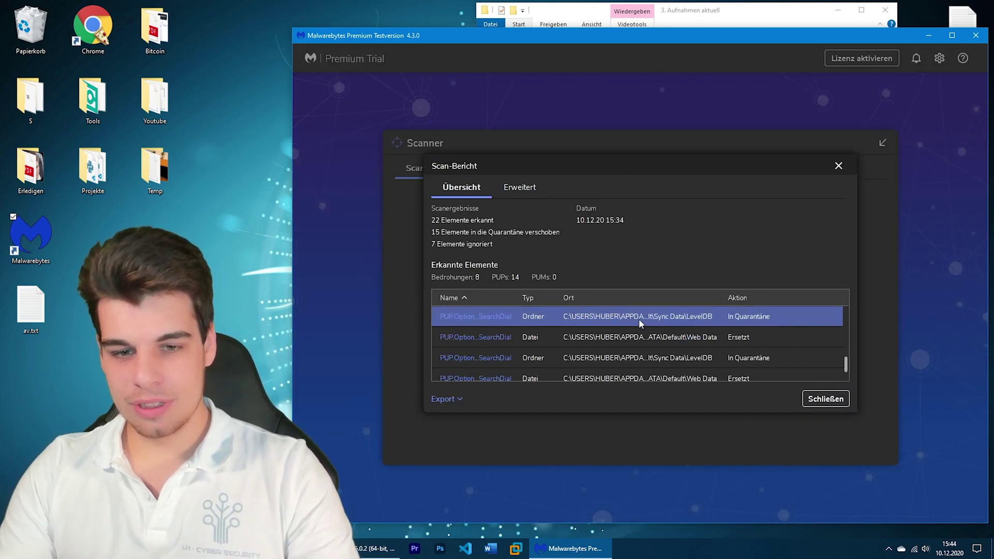
{"action": "scroll", "coordinate": [642, 325], "scroll_direction": "down", "scroll_amount": 3}
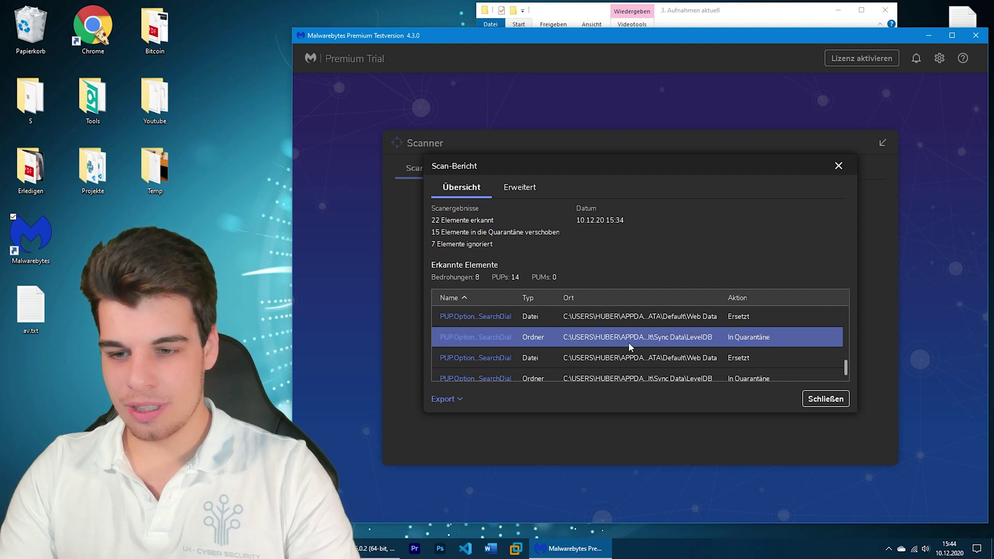
{"action": "scroll", "coordinate": [629, 343], "scroll_direction": "down", "scroll_amount": 1}
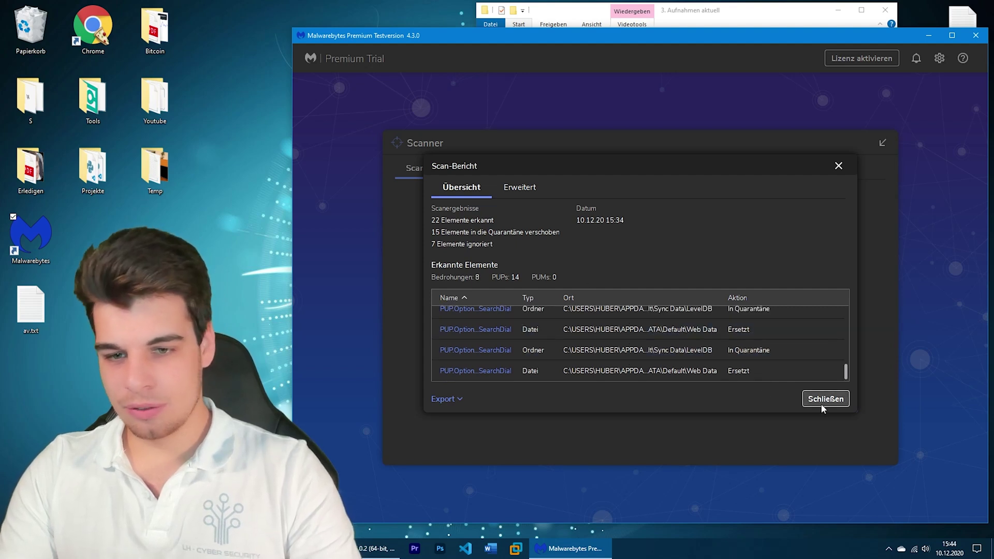
- Examine the scan report's advanced (Erweitert) details, close the report, and finish the scan summary to return to the dashboard
{"action": "left_click", "coordinate": [520, 190]}
{"action": "scroll", "coordinate": [525, 336], "scroll_direction": "down", "scroll_amount": 12}
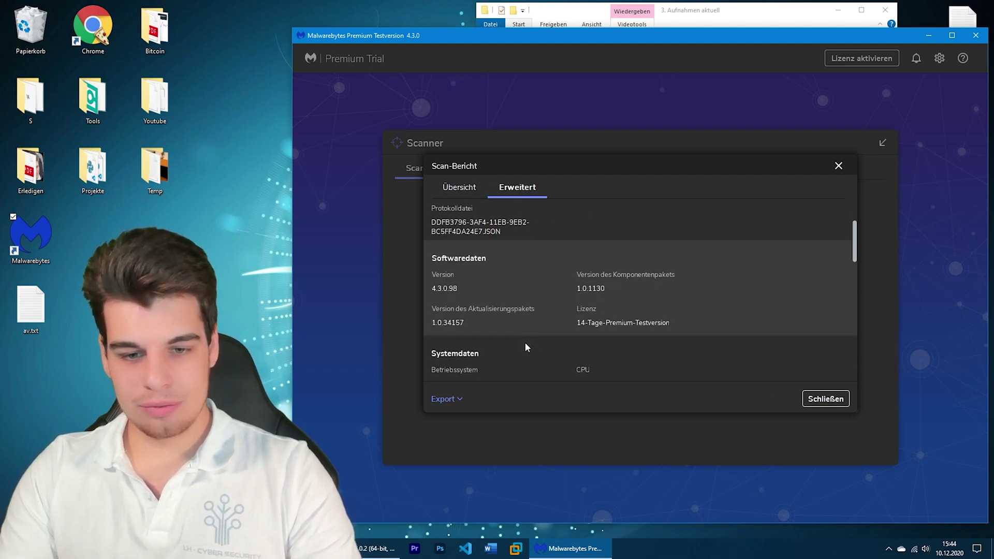
{"action": "scroll", "coordinate": [529, 337], "scroll_direction": "up", "scroll_amount": 6}
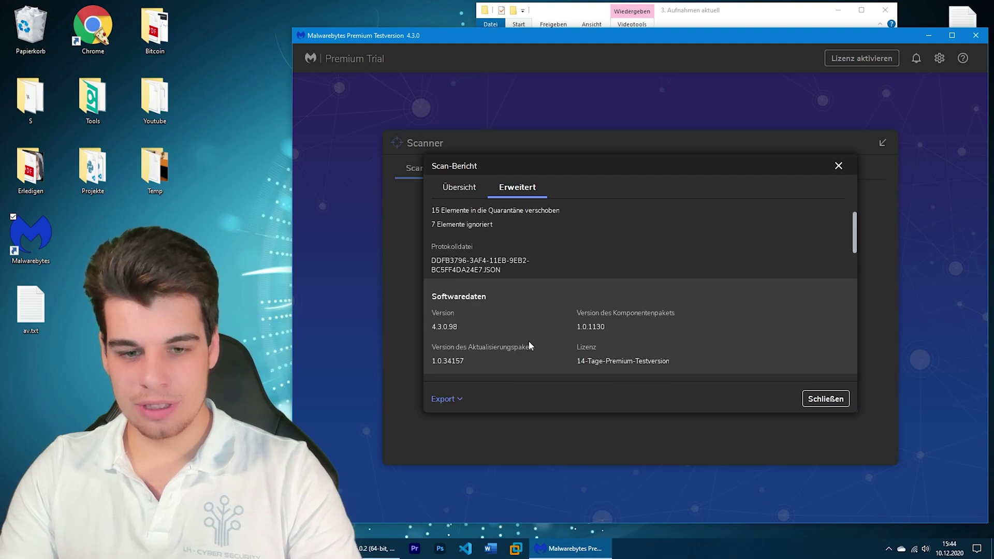
{"action": "scroll", "coordinate": [529, 338], "scroll_direction": "down", "scroll_amount": 3}
{"action": "scroll", "coordinate": [529, 328], "scroll_direction": "down", "scroll_amount": 6}
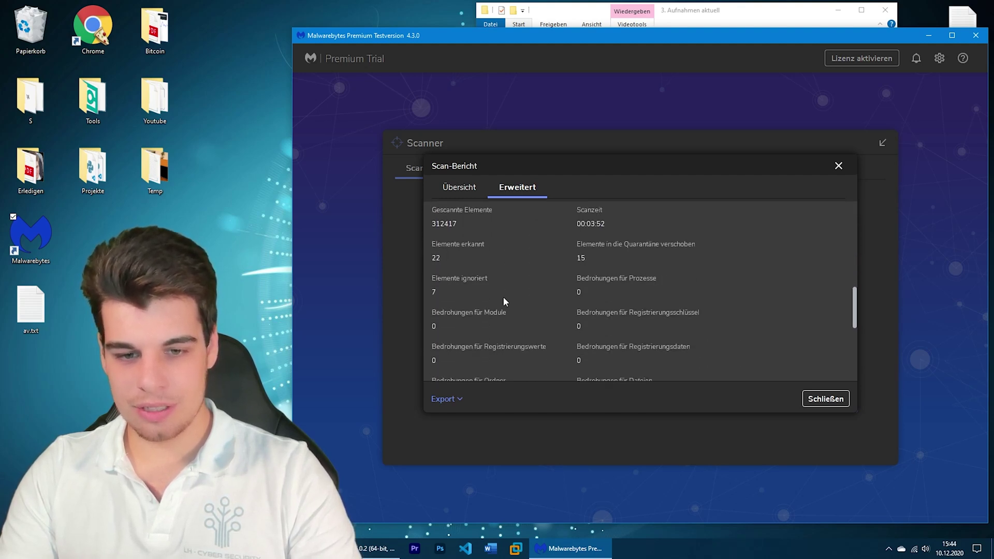
{"action": "scroll", "coordinate": [539, 313], "scroll_direction": "up", "scroll_amount": 10}
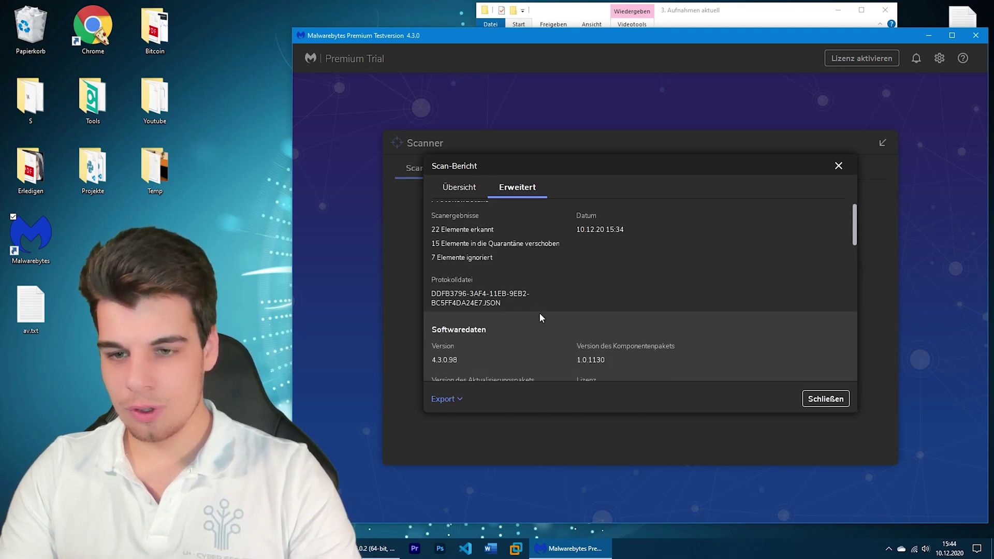
{"action": "left_click", "coordinate": [818, 398]}
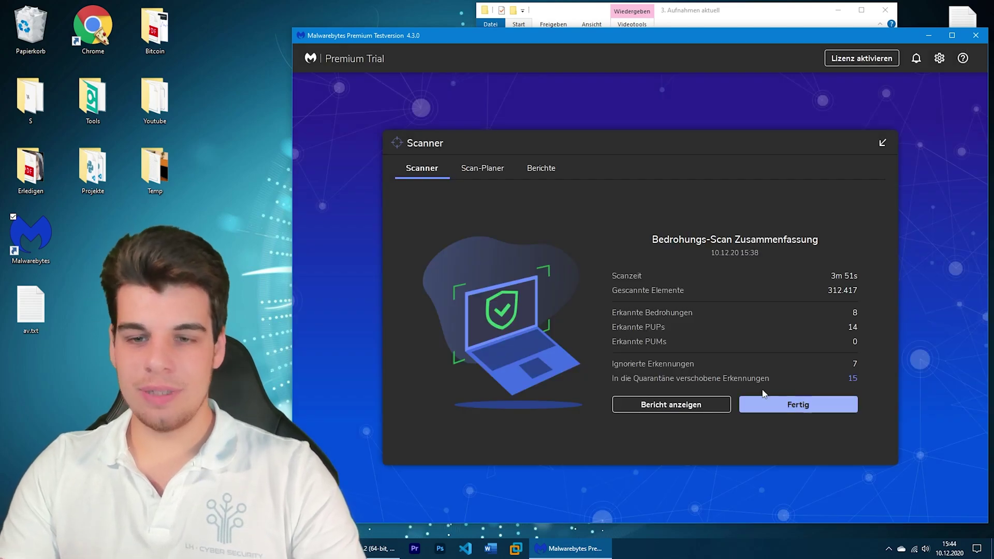
{"action": "left_click", "coordinate": [800, 406]}
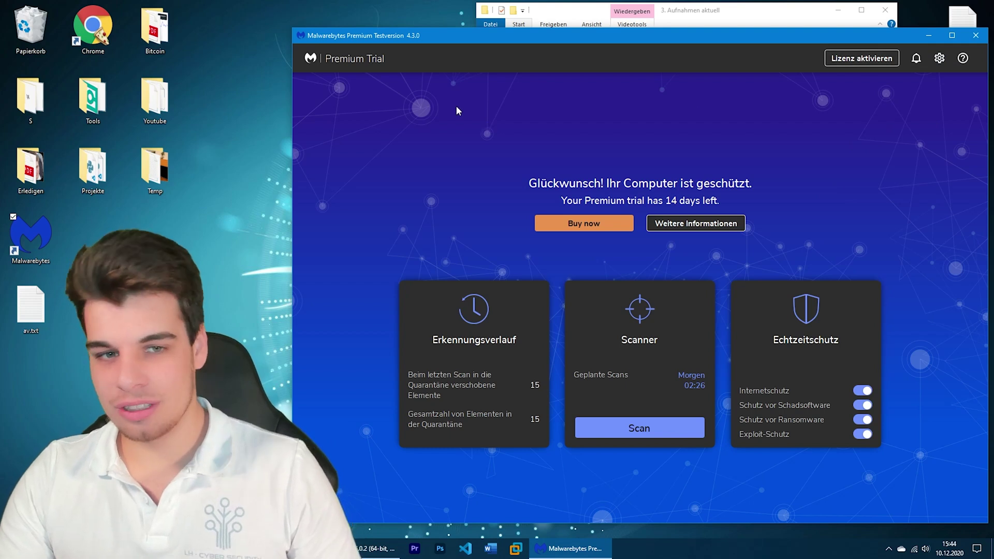
- Move the Malwarebytes window slightly, then look at the hidden notification area icons and dismiss them
{"action": "left_click_drag", "start_coordinate": [377, 41], "coordinate": [410, 29]}
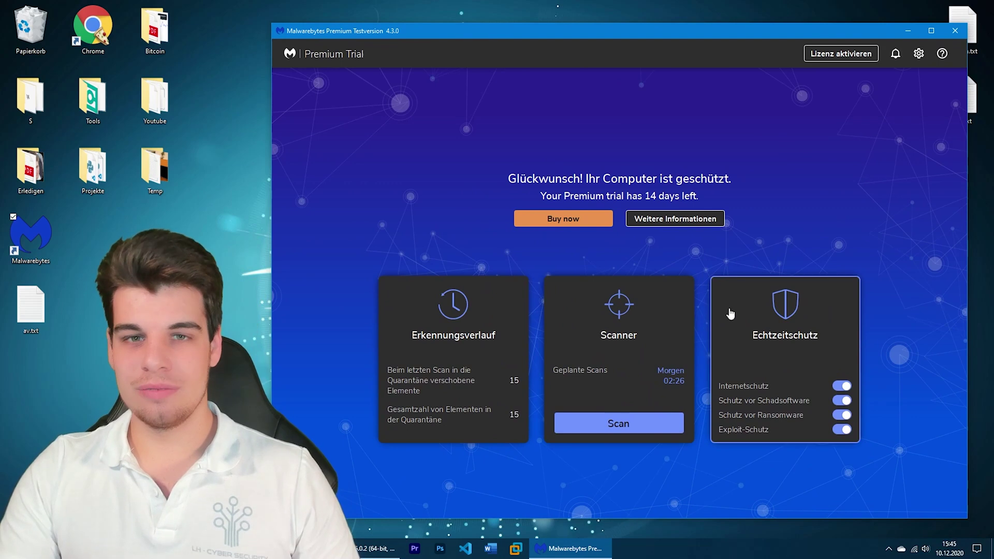
{"action": "left_click", "coordinate": [889, 551]}
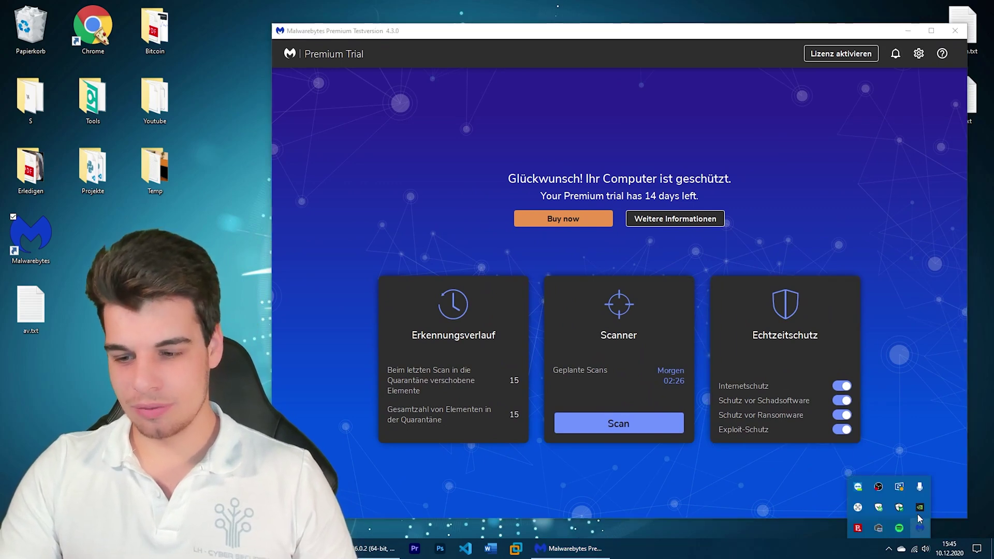
{"action": "left_click", "coordinate": [875, 286]}
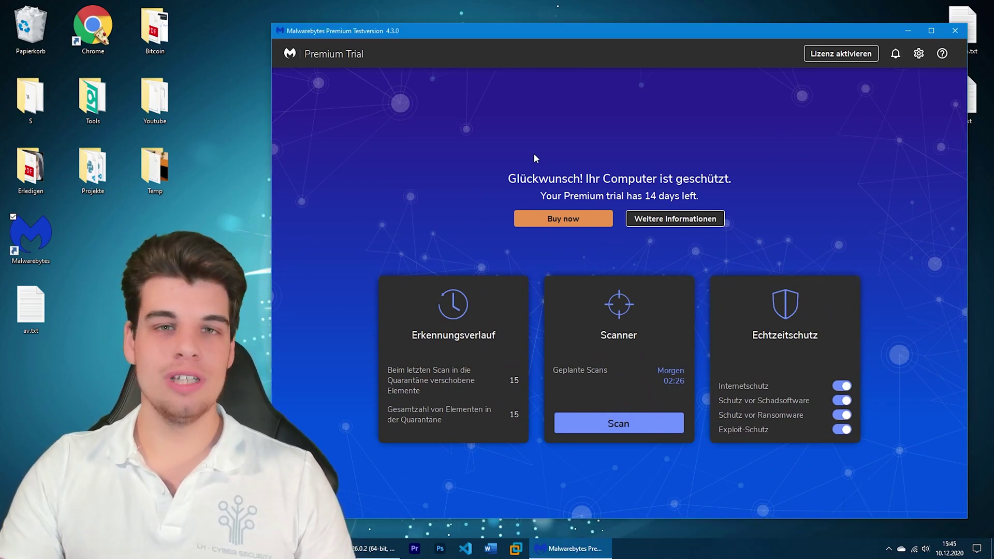